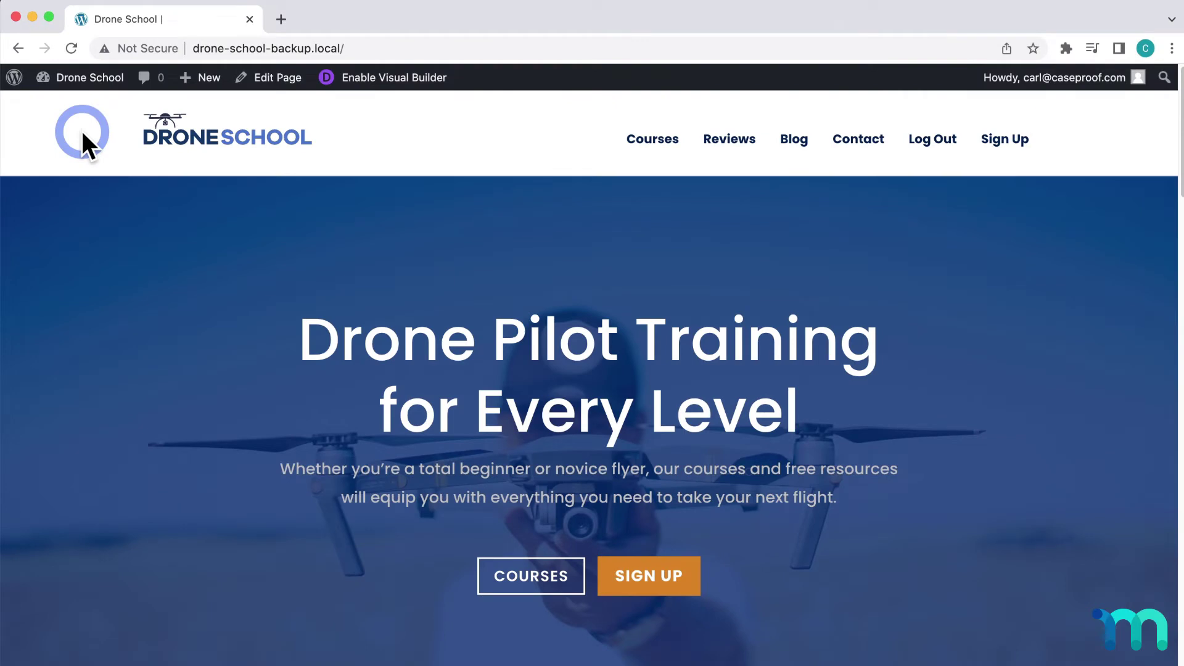
# - Install the Divi integration add-on from the MemberPress Add-ons page
pyautogui.click(86, 78)
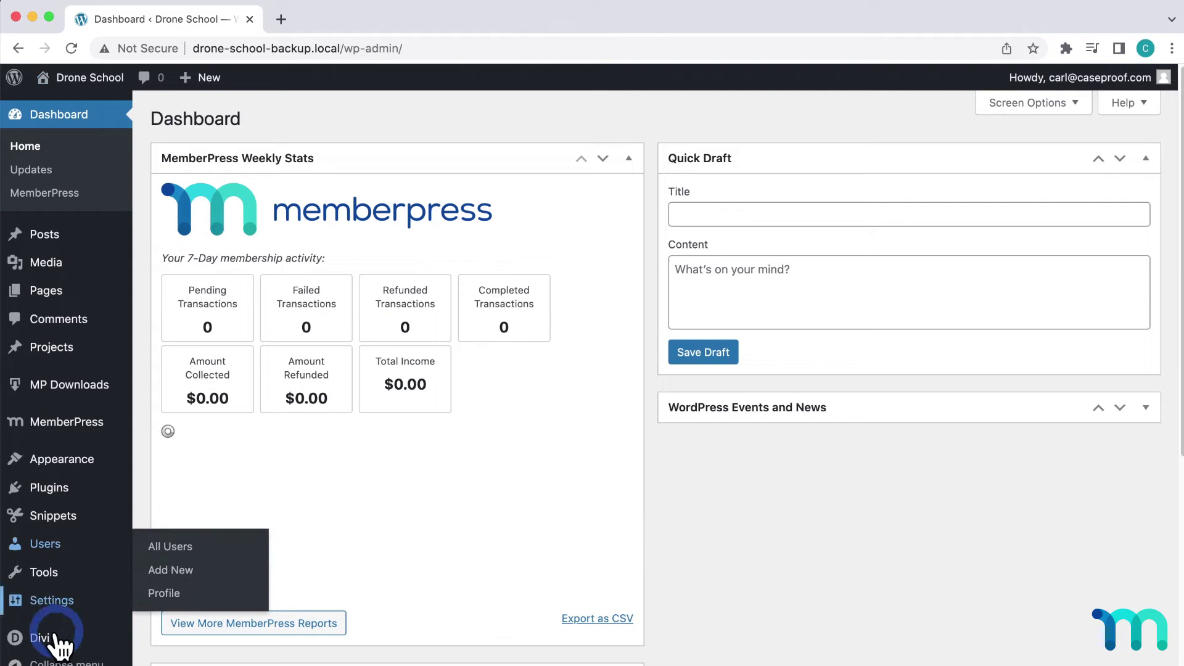
pyautogui.moveTo(52, 641)
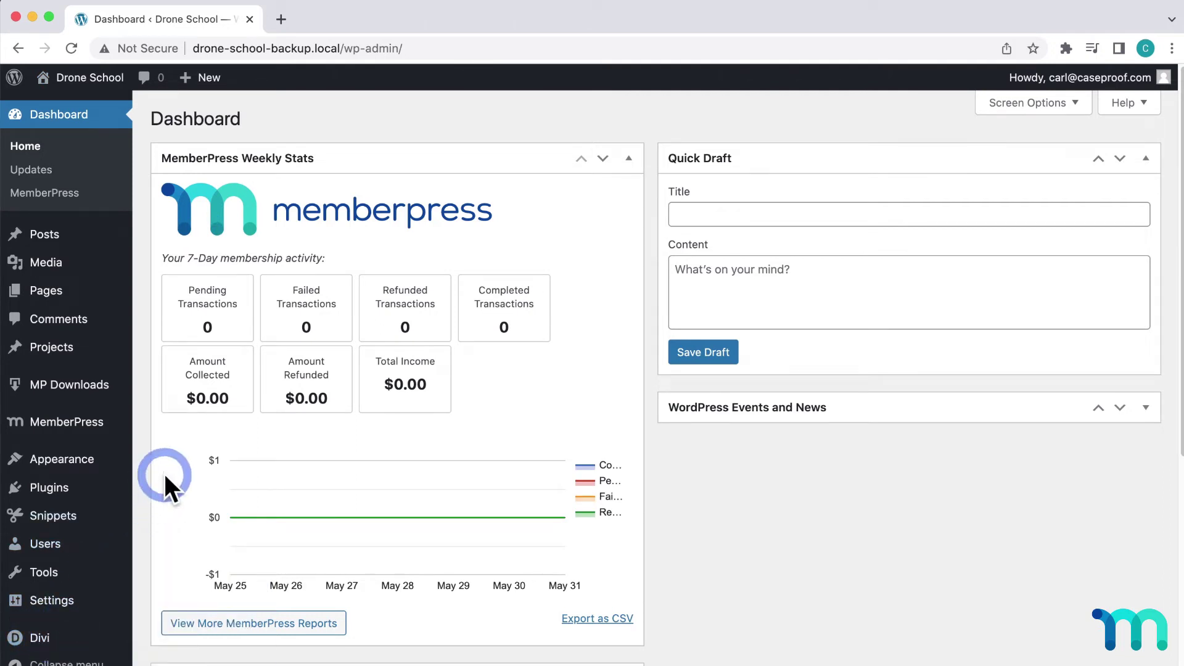
pyautogui.click(96, 431)
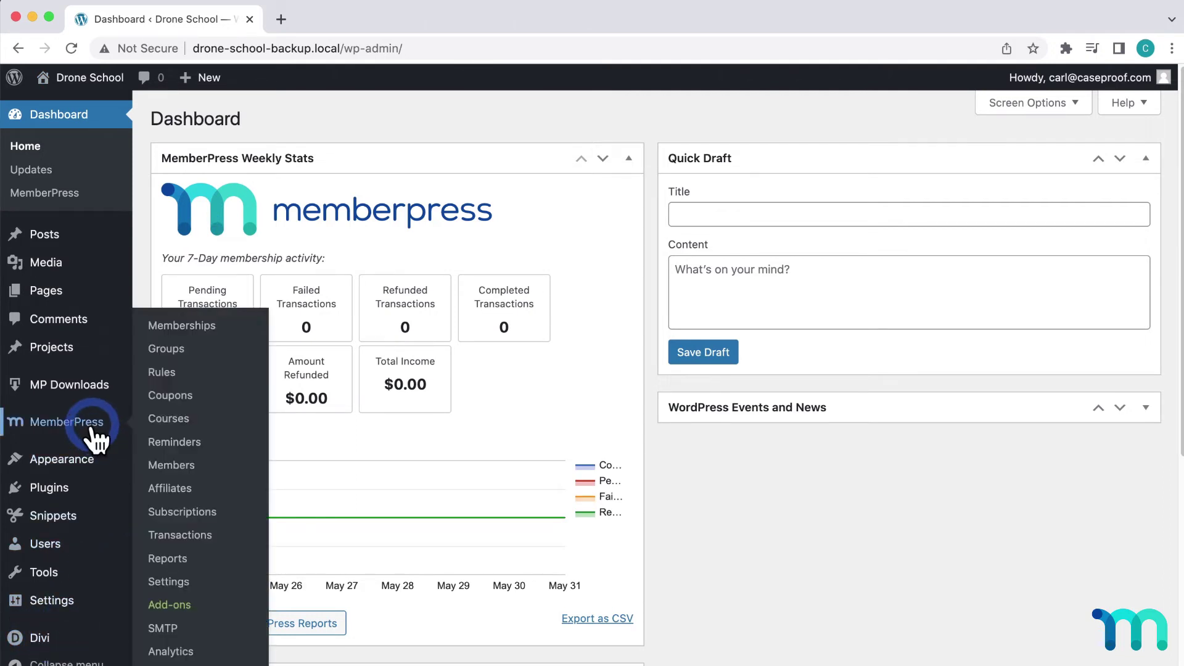
pyautogui.click(168, 606)
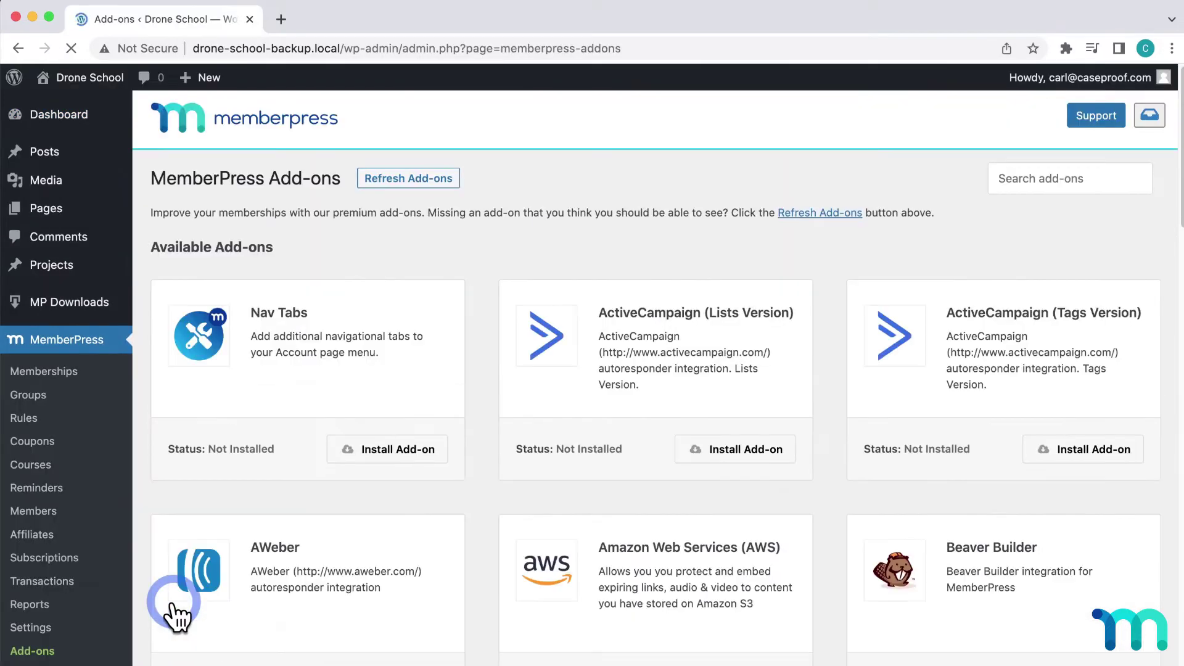
pyautogui.scroll(-15, 705, 355)
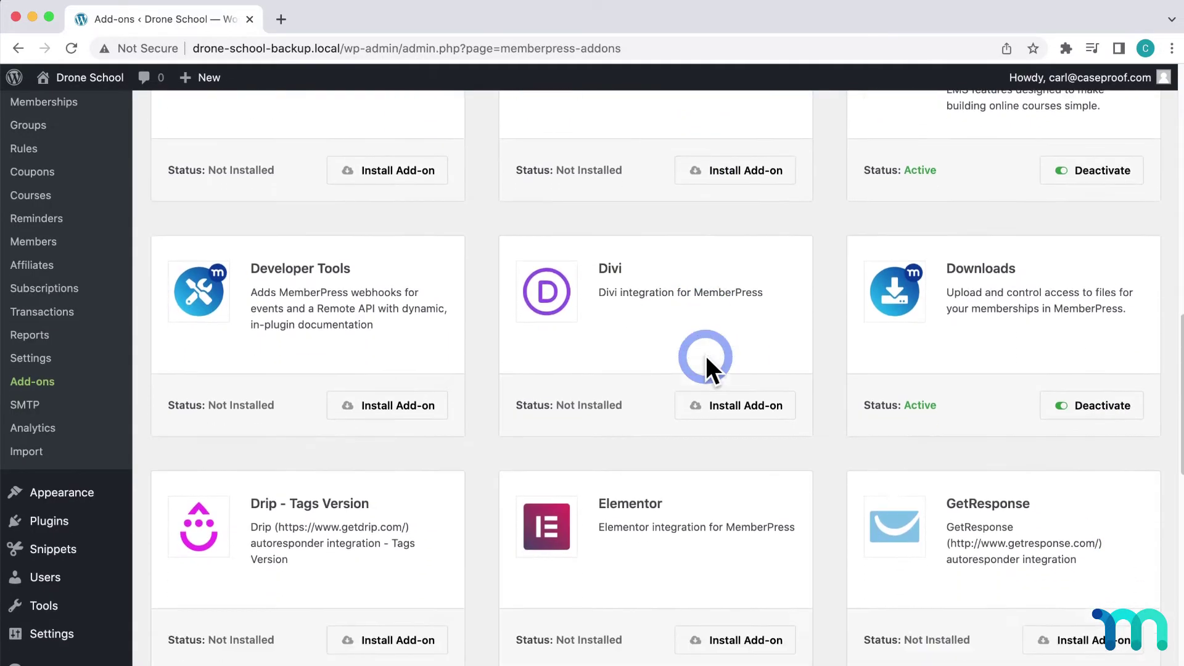
pyautogui.scroll(-2, 706, 356)
pyautogui.click(747, 349)
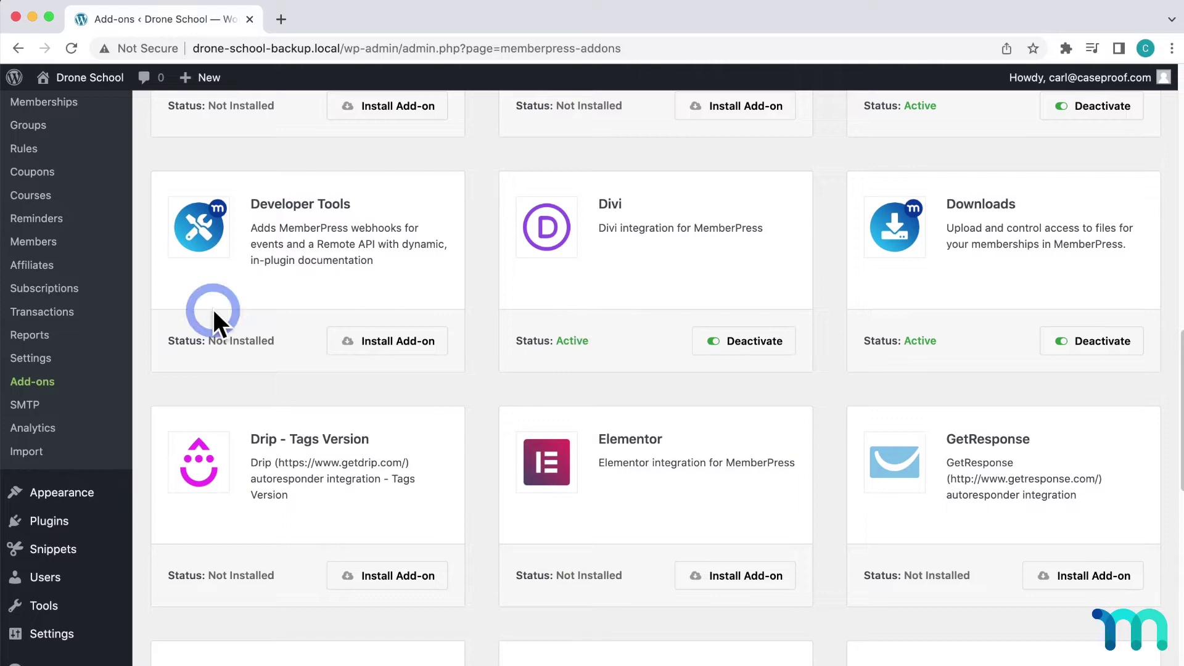
pyautogui.scroll(12, 212, 311)
# - Go to the site's Pages list to reach A Sample Page
pyautogui.click(51, 209)
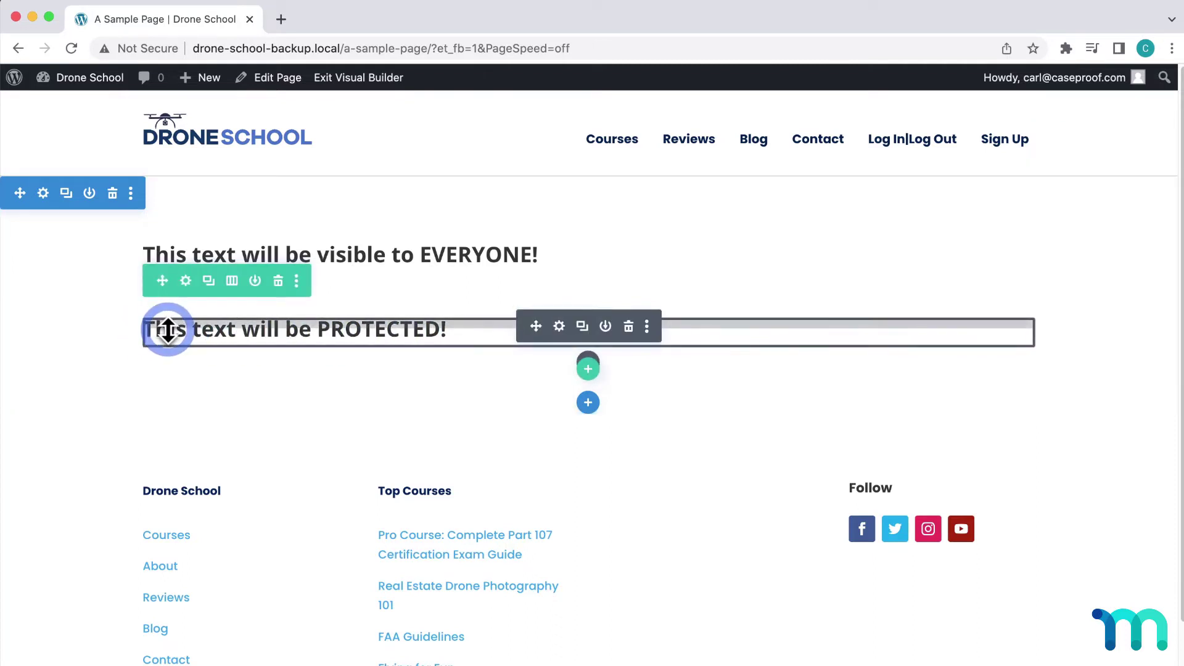
# - Start a new rule from the MemberPress Rules page
pyautogui.click(92, 78)
pyautogui.moveTo(86, 426)
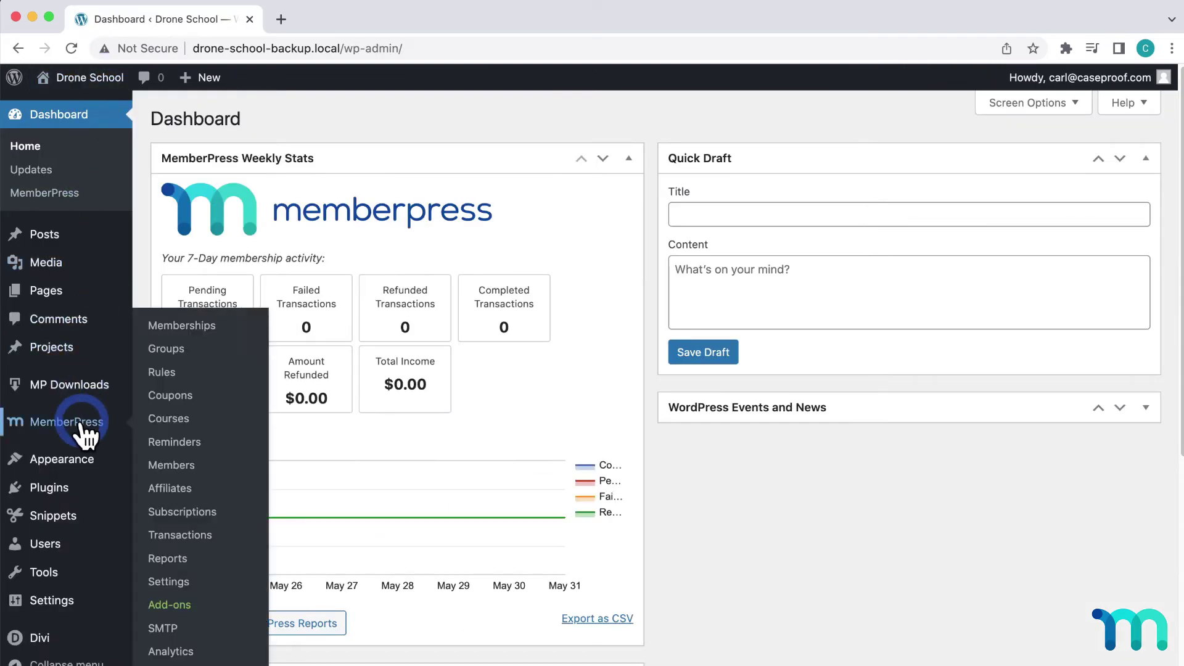
pyautogui.click(161, 372)
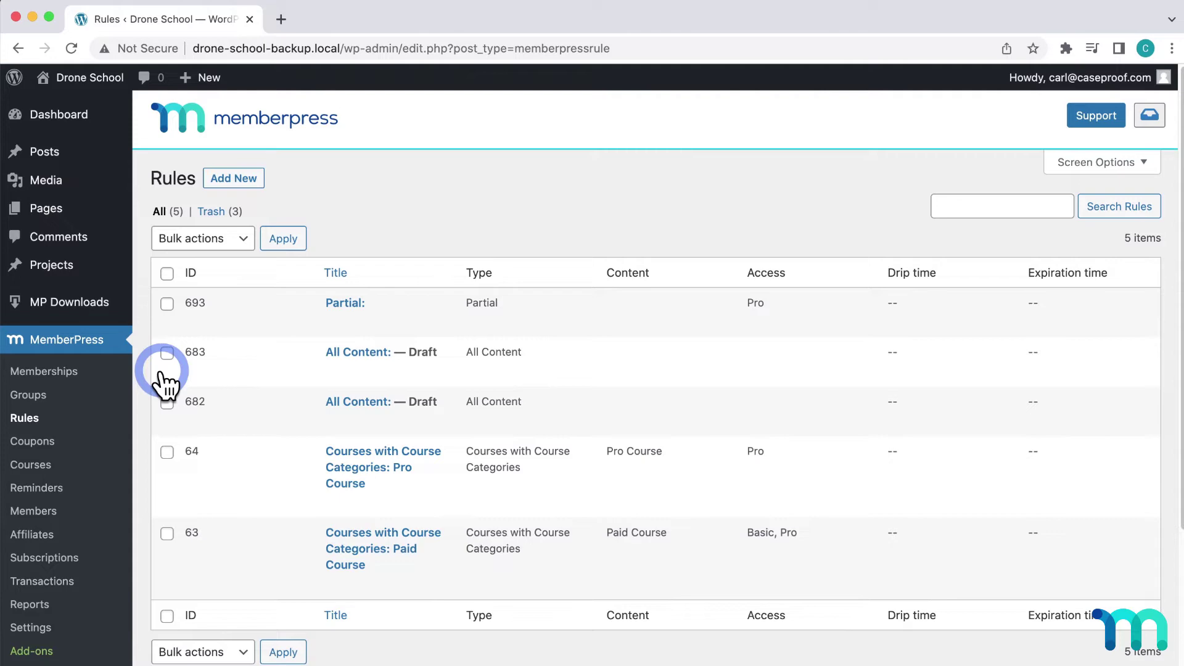
pyautogui.click(233, 182)
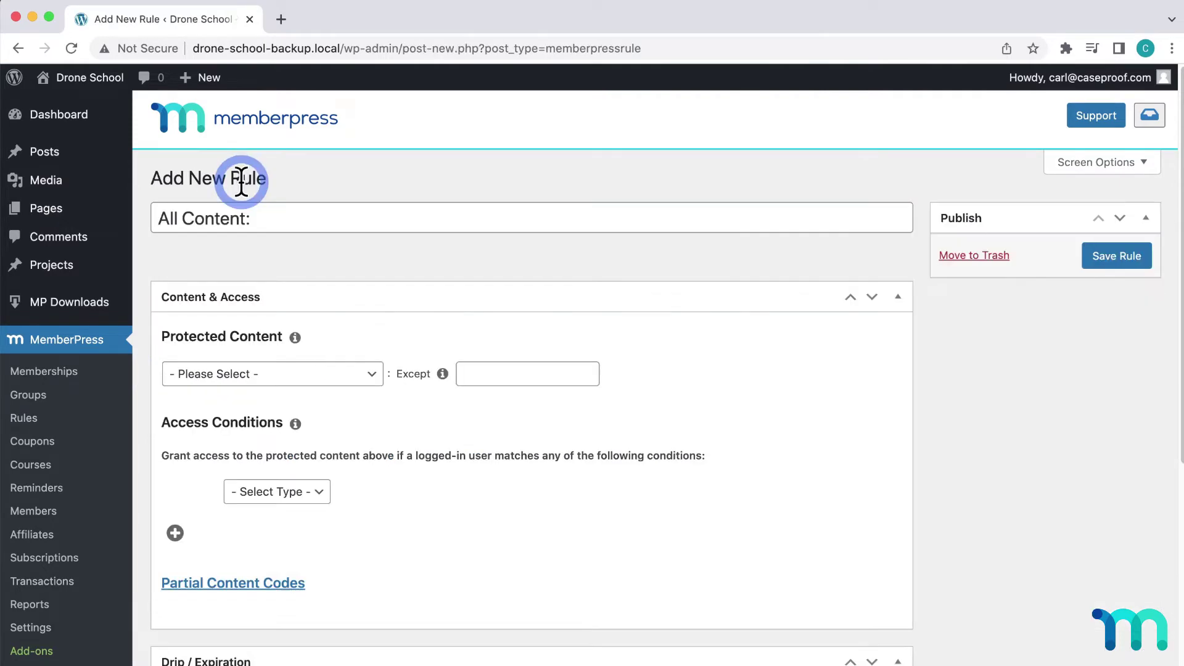
# - Set the rule to protect Partial content with access limited to Pro membership, and save it
pyautogui.scroll(-3, 241, 182)
pyautogui.click(343, 207)
pyautogui.scroll(-3, 278, 436)
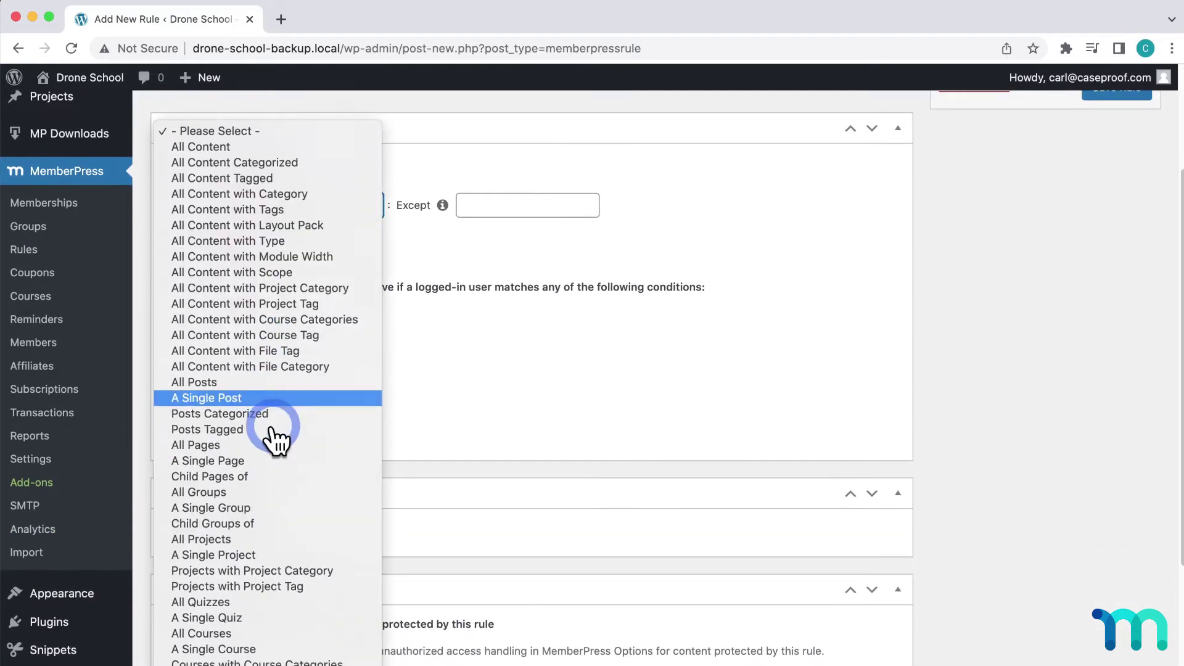
pyautogui.click(204, 659)
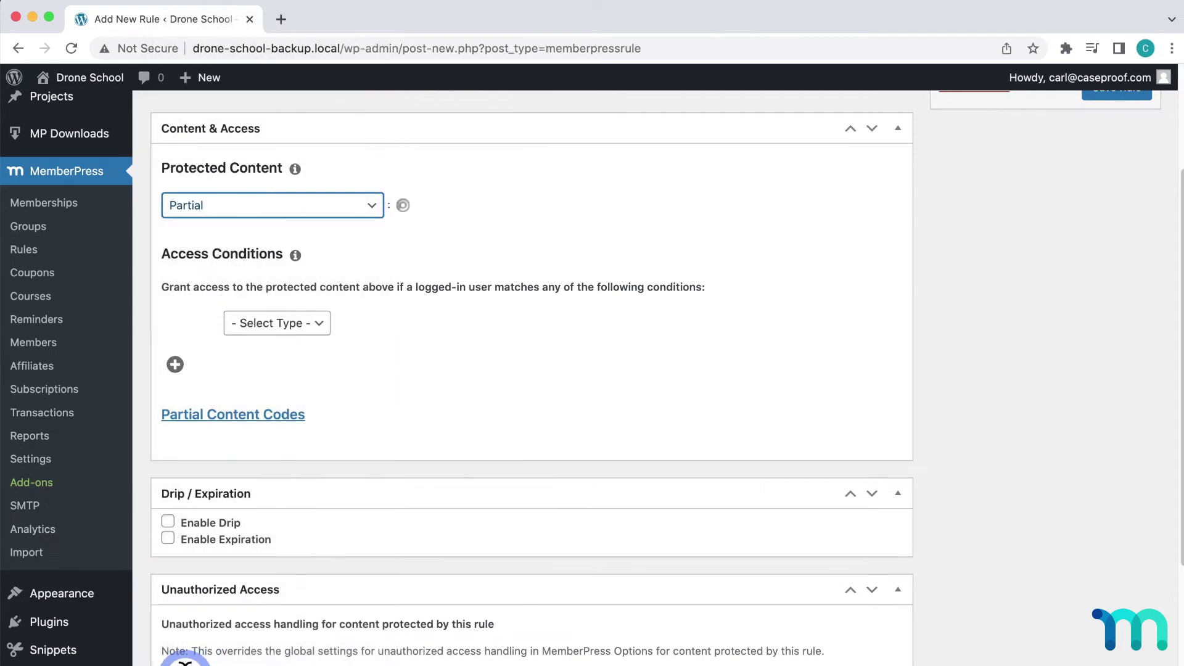
pyautogui.click(317, 324)
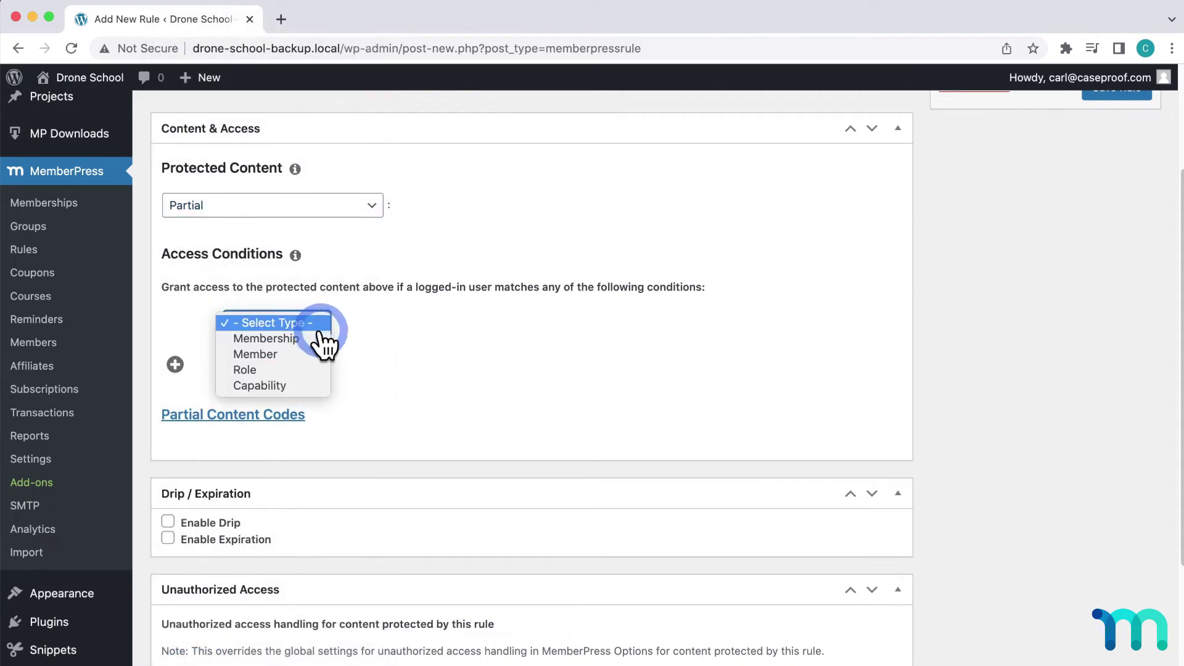
pyautogui.click(311, 336)
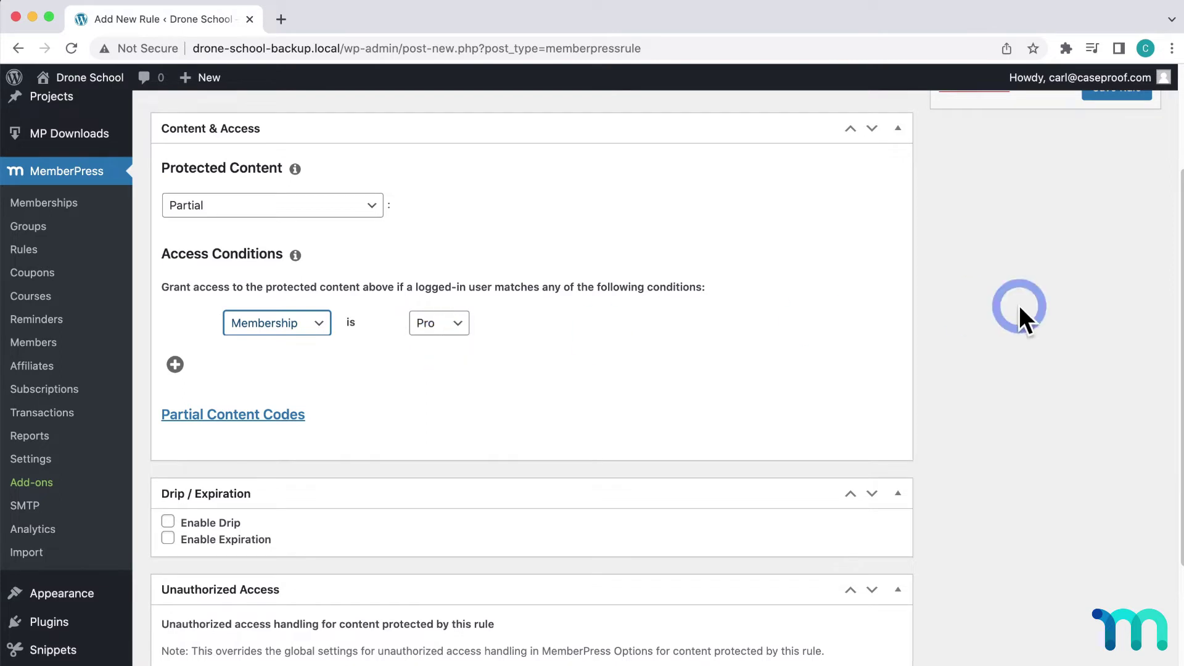
pyautogui.scroll(5, 1020, 309)
pyautogui.click(1107, 257)
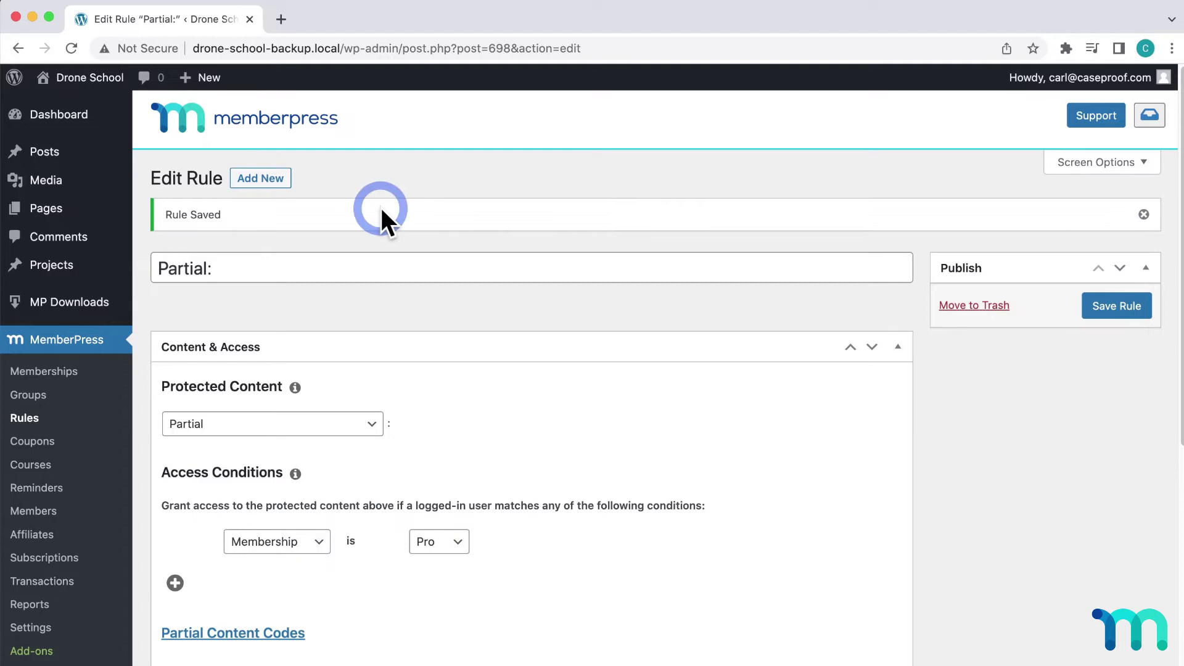
# - Open A Sample Page in Divi and bring up the PROTECTED row's settings panel
pyautogui.click(52, 213)
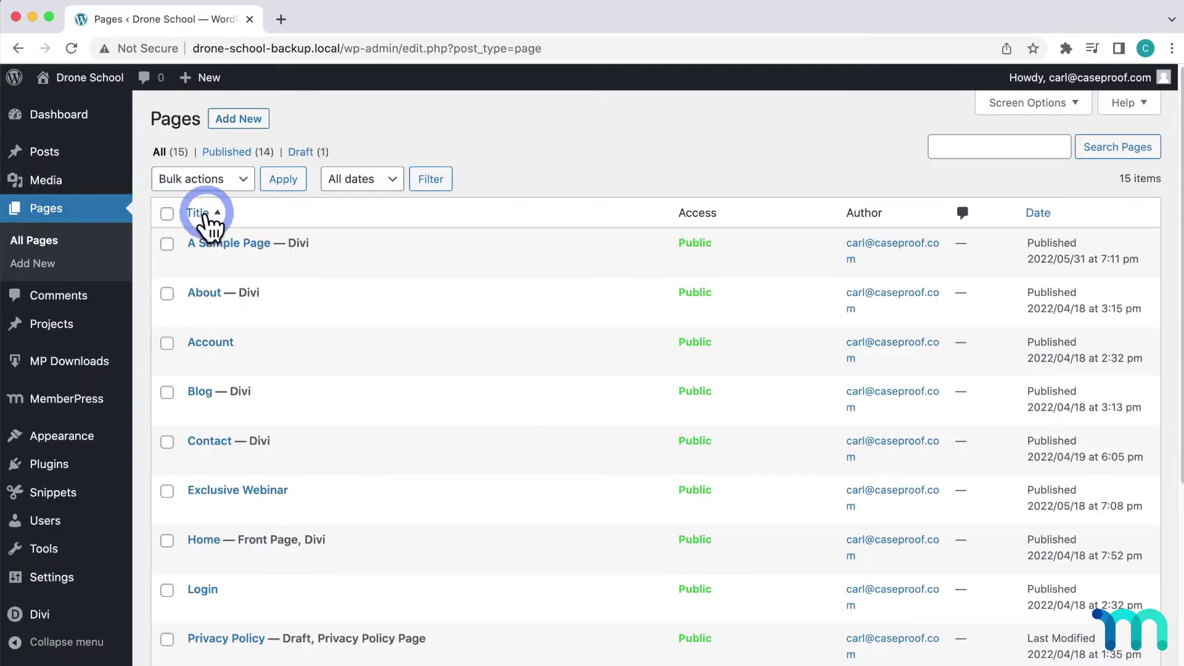
pyautogui.click(379, 270)
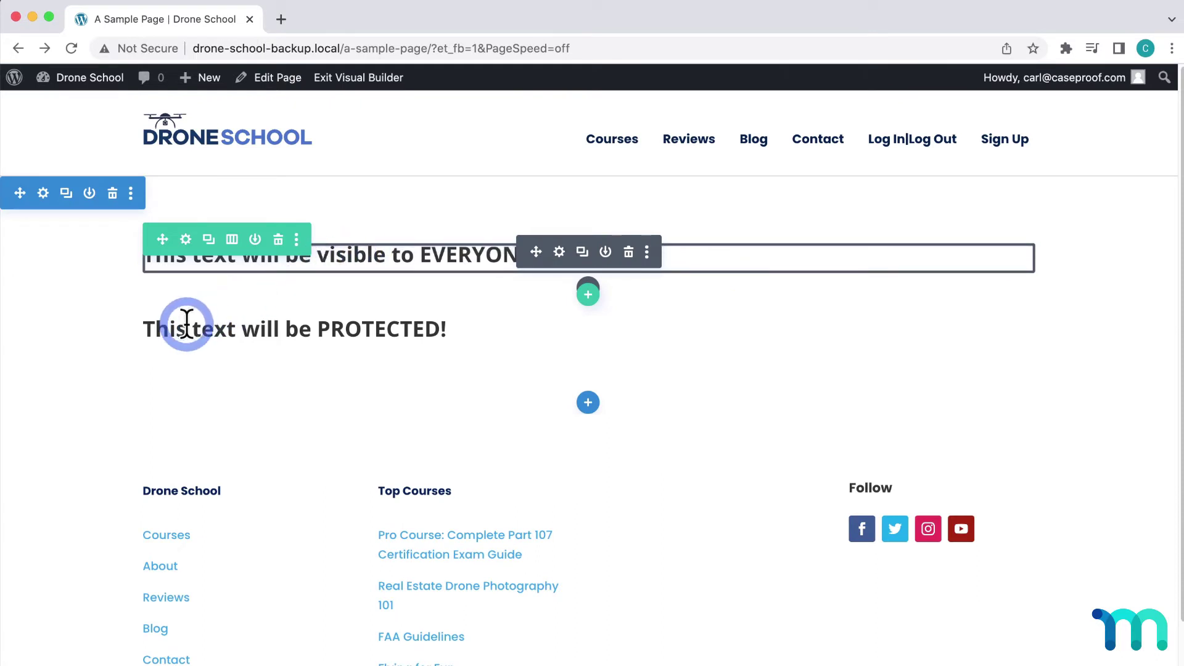
pyautogui.click(185, 278)
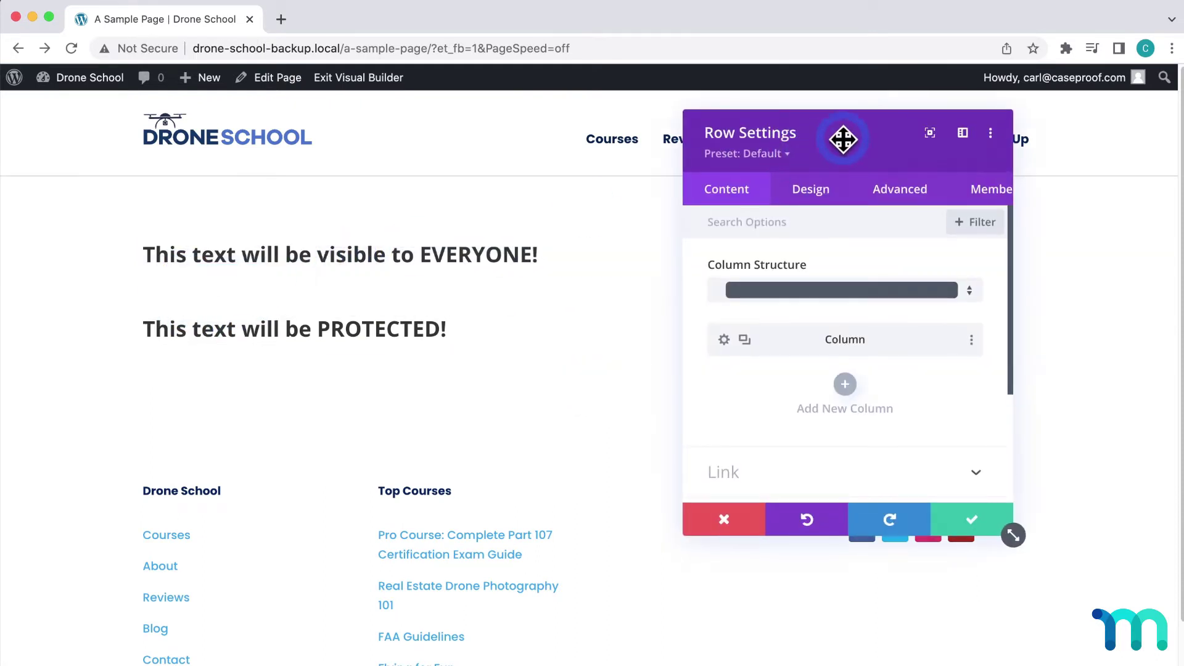
pyautogui.moveTo(843, 139); pyautogui.dragTo(599, 170)
pyautogui.moveTo(771, 567); pyautogui.dragTo(929, 588)
# - Turn on the row's MemberPress Protect Content option using the Partial rule
pyautogui.click(767, 223)
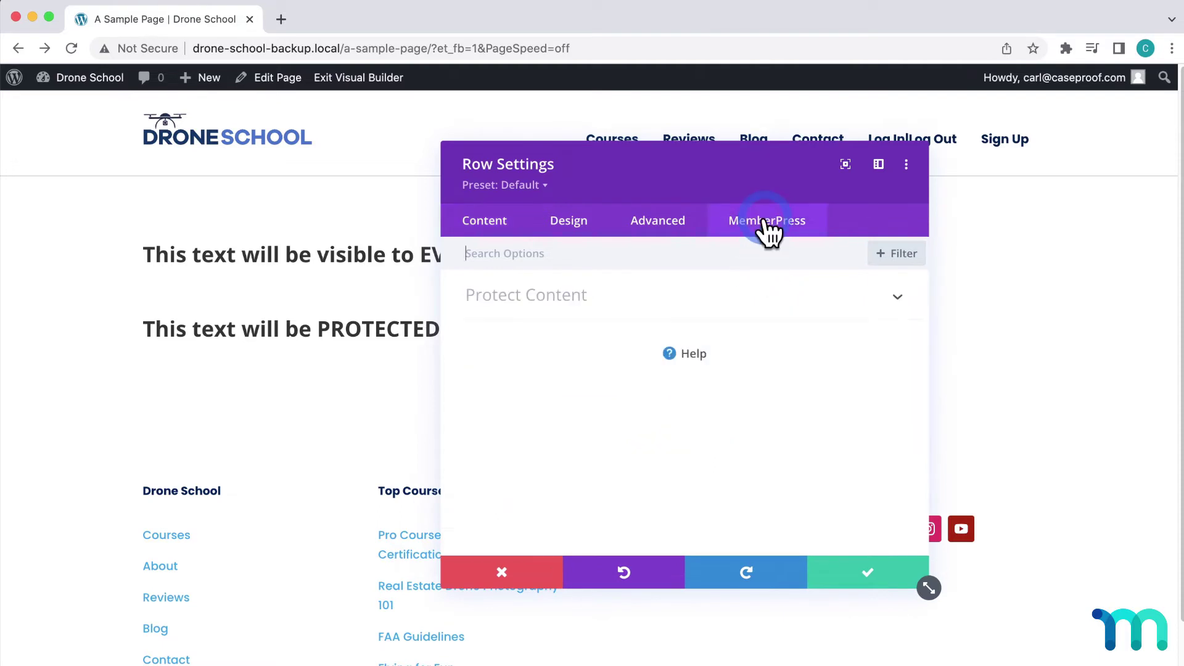
pyautogui.click(896, 297)
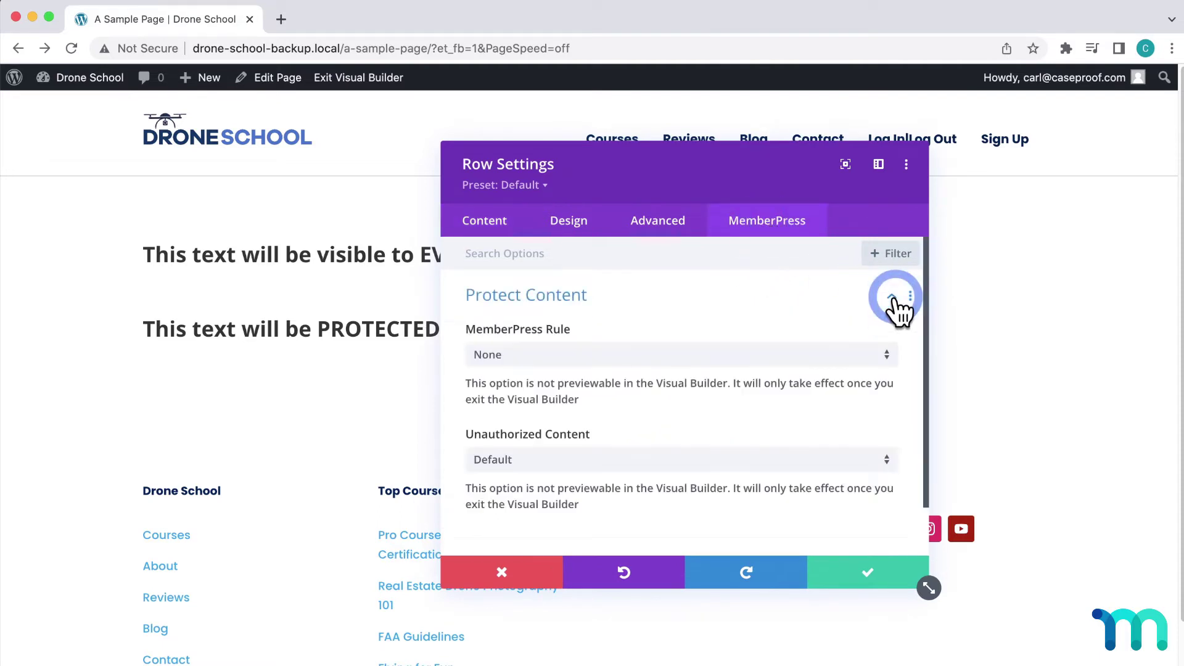
pyautogui.click(886, 357)
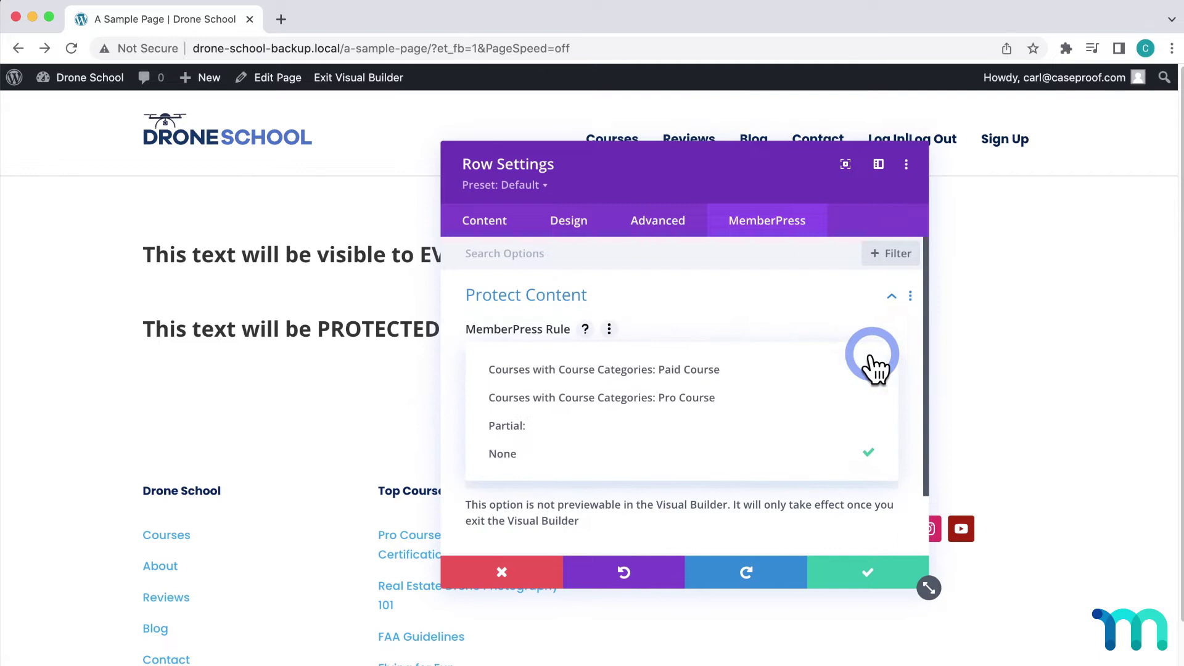
pyautogui.click(700, 407)
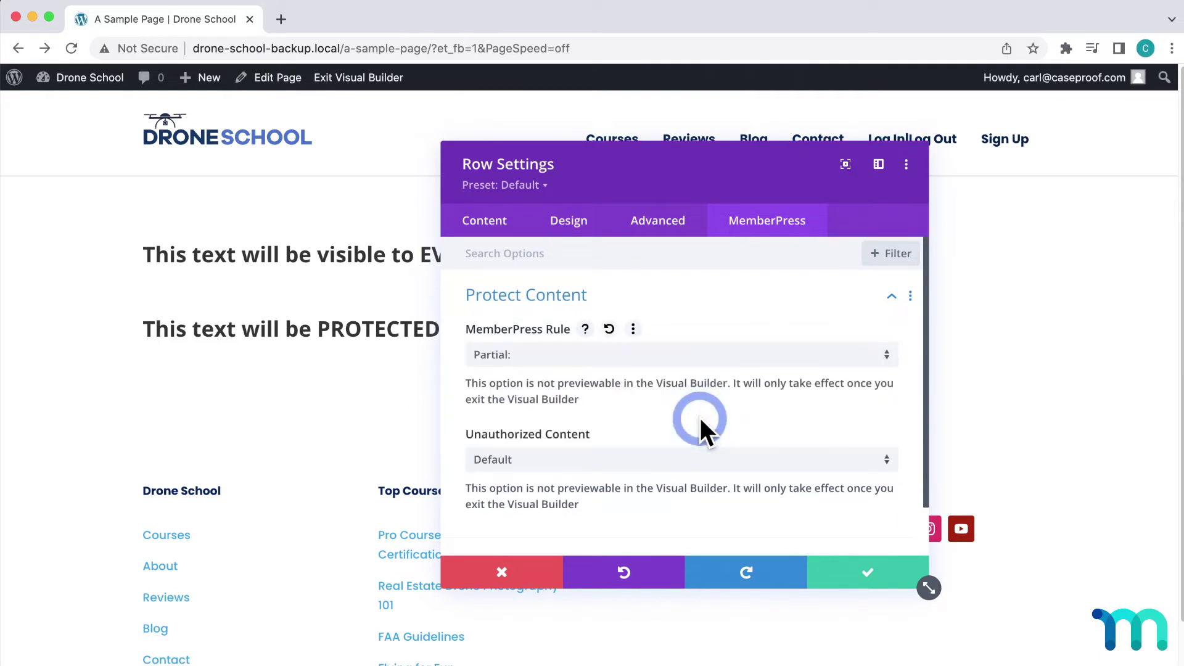
pyautogui.scroll(-2, 700, 417)
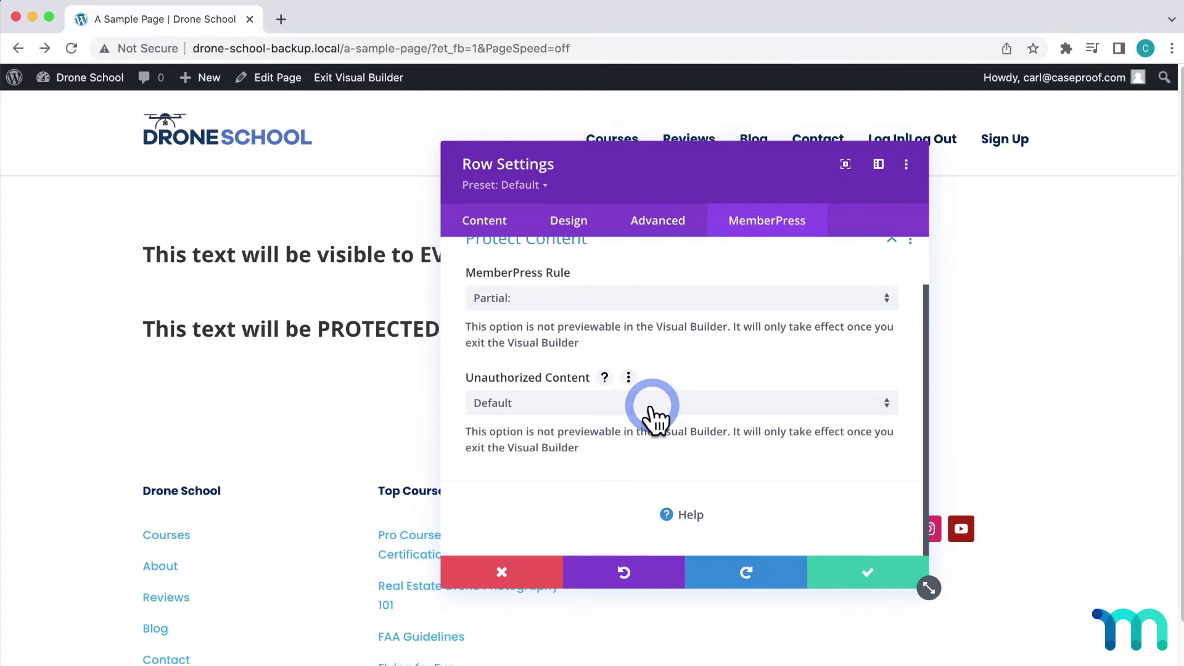
# - Save the row settings and expand the page-wide bottom toolbar
pyautogui.click(863, 575)
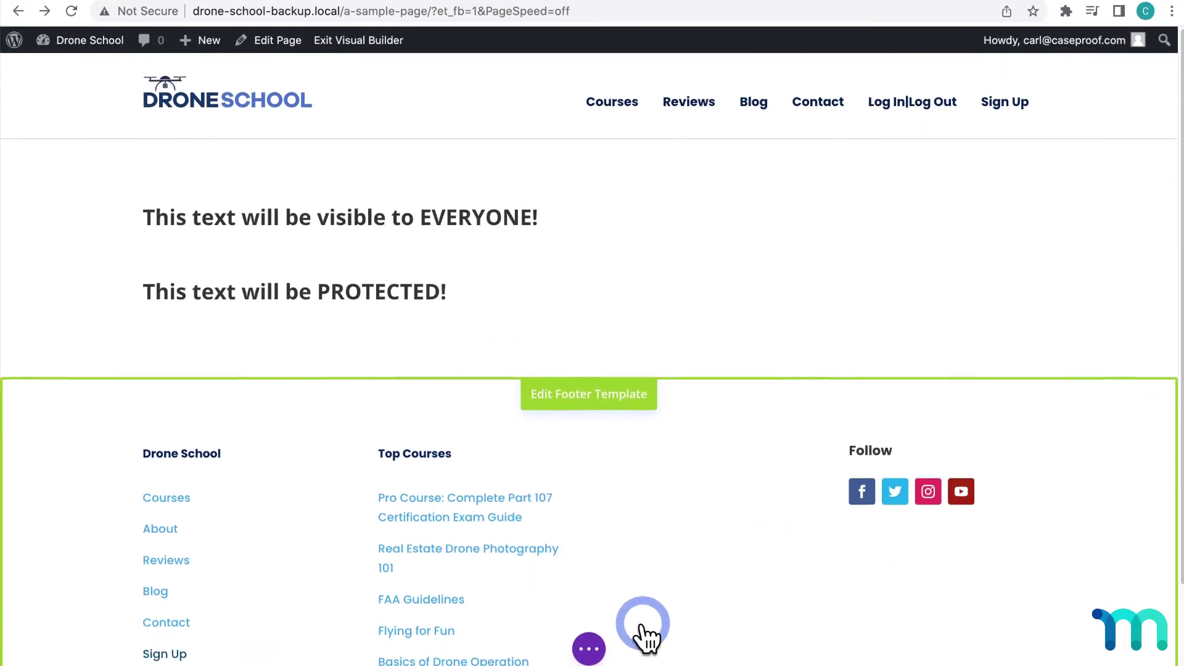
pyautogui.click(589, 648)
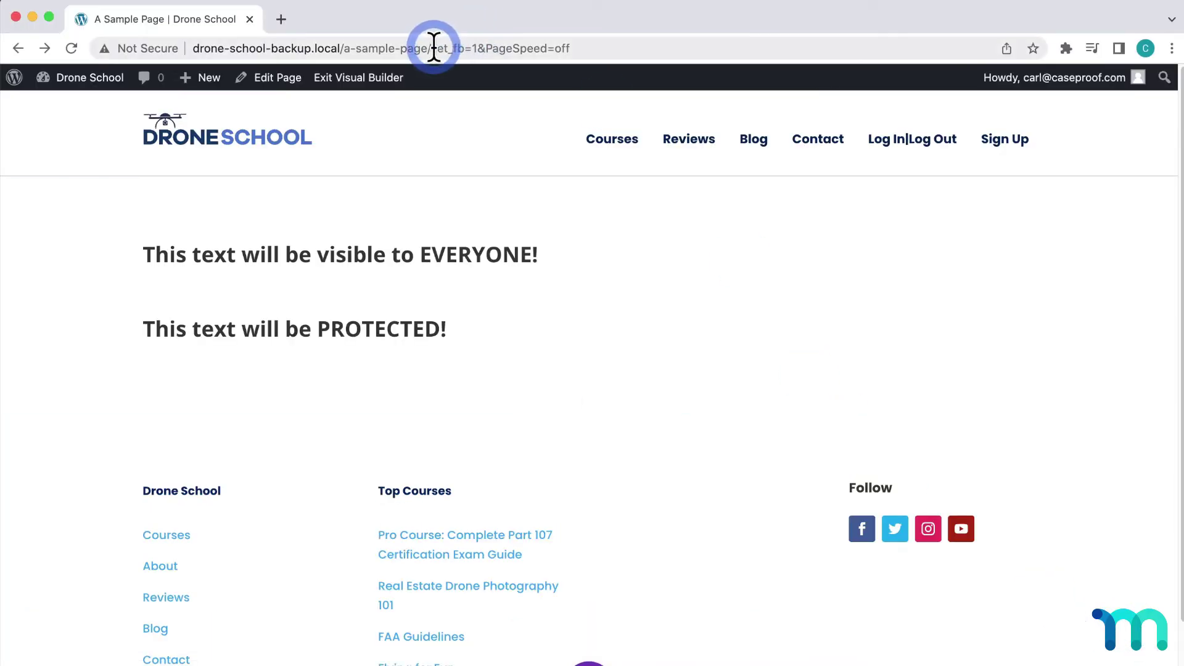
# - Copy the sample page URL and load it logged out in a new Incognito window
pyautogui.moveTo(434, 48); pyautogui.dragTo(209, 47)
pyautogui.rightClick(211, 50)
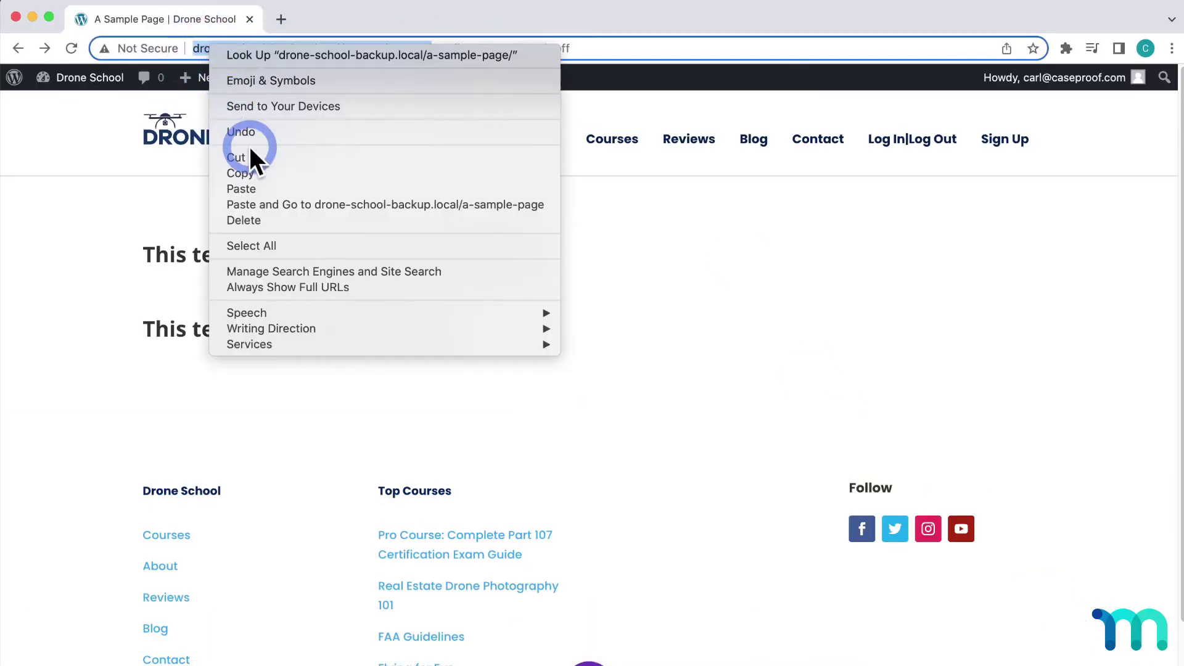
pyautogui.click(256, 174)
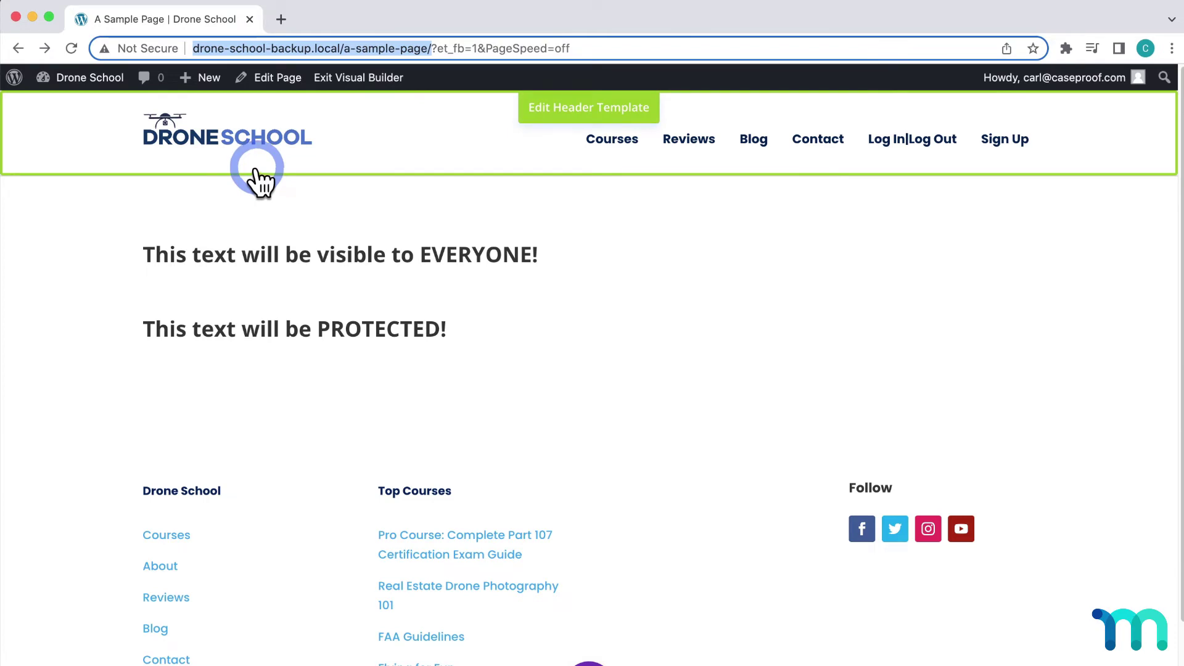
pyautogui.click(123, 5)
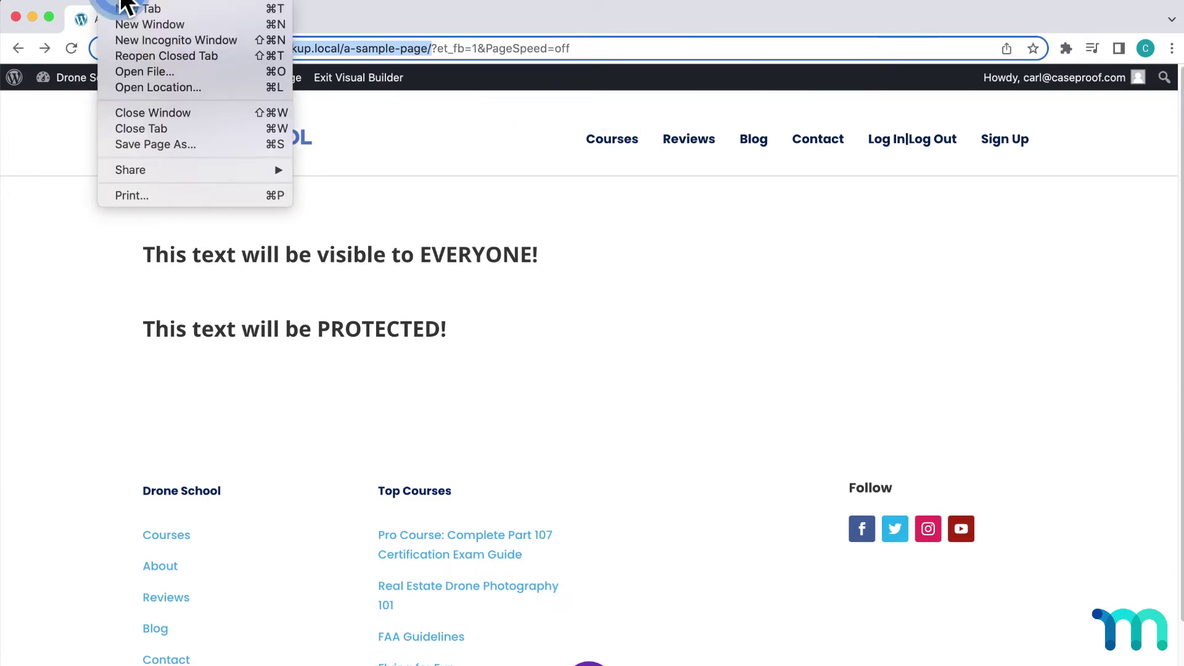
pyautogui.click(164, 41)
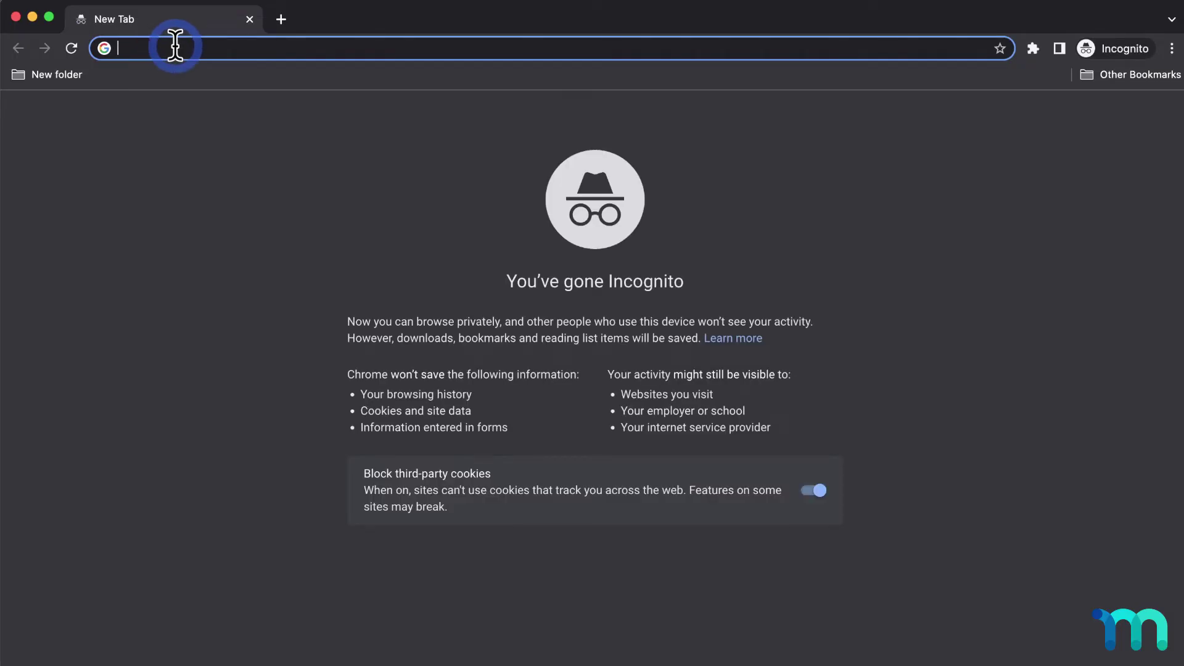
pyautogui.press('super+v')
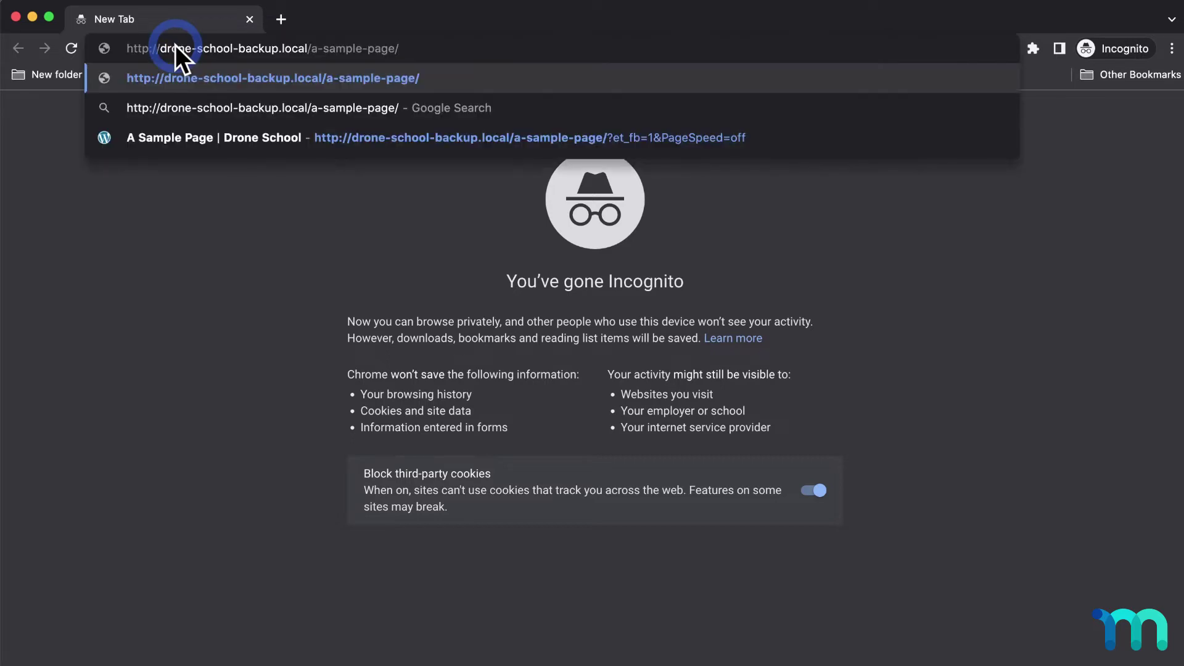
pyautogui.press('Return')
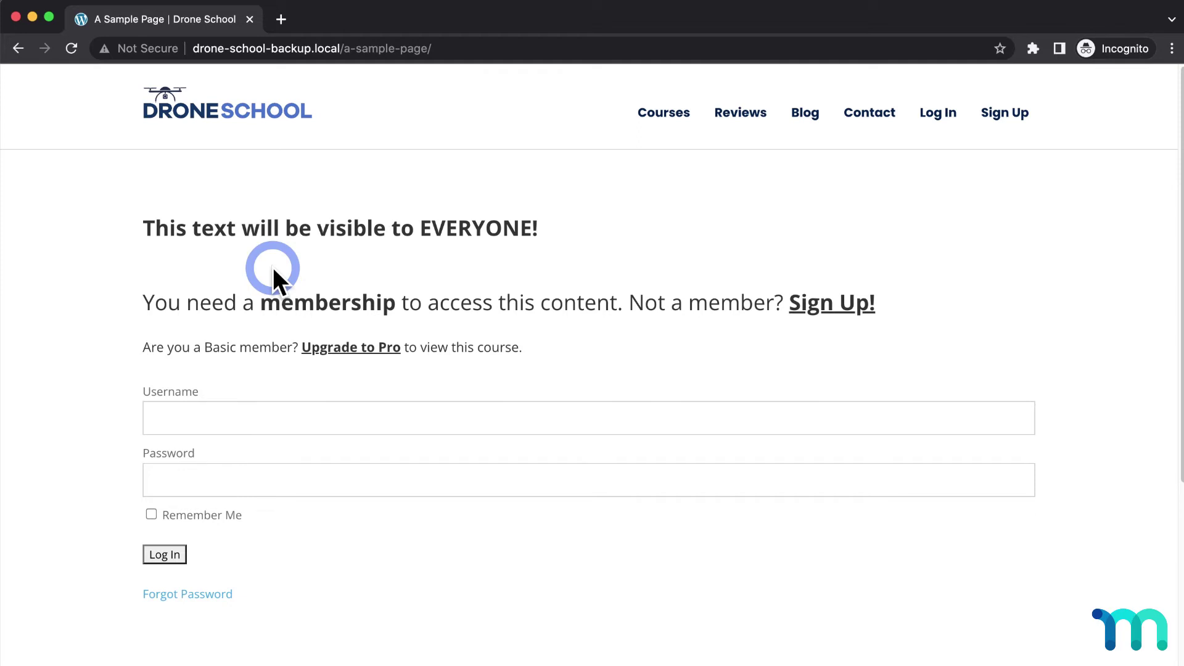
# - Close Incognito and reopen the protected row's MemberPress Protect Content options
pyautogui.click(17, 18)
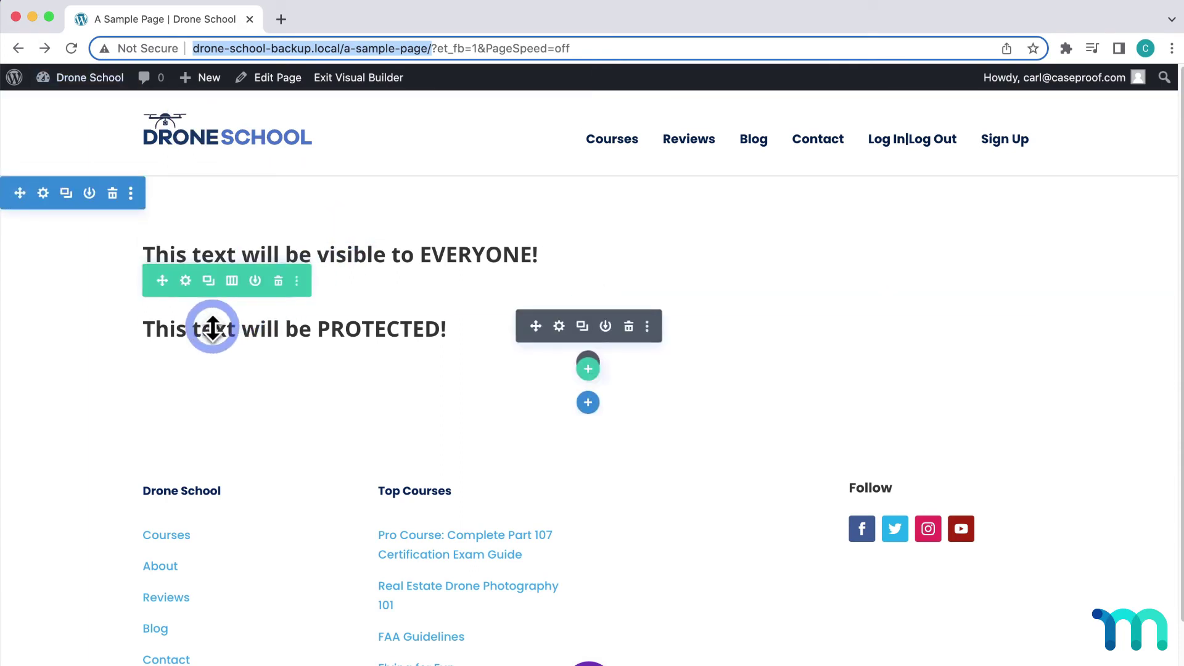
pyautogui.click(187, 281)
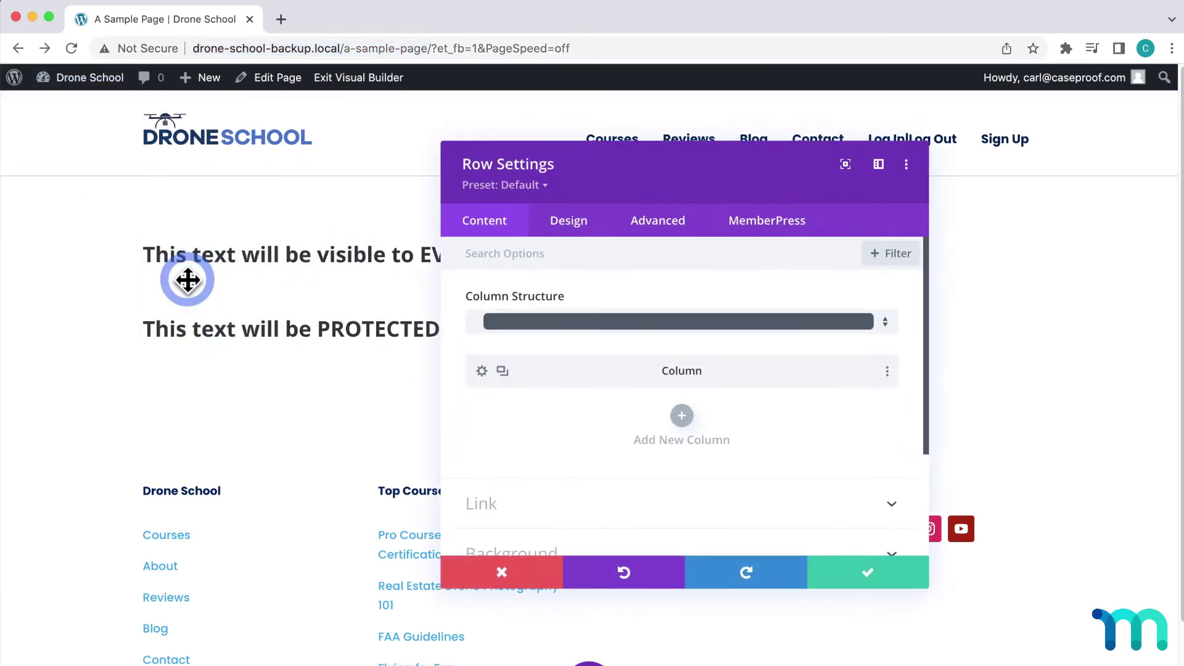
pyautogui.click(752, 243)
pyautogui.click(840, 283)
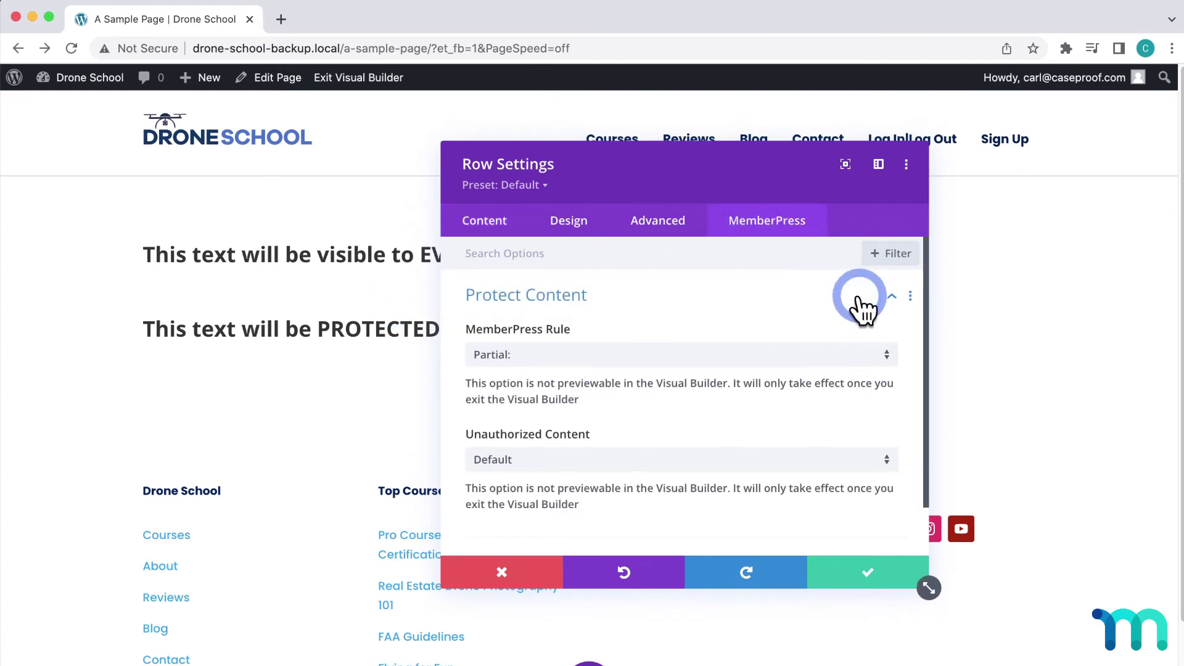
pyautogui.scroll(-2, 733, 370)
# - Set Unauthorized Content to Display Message 'Stop! You don't have access. Sorry!' and save the row
pyautogui.click(781, 408)
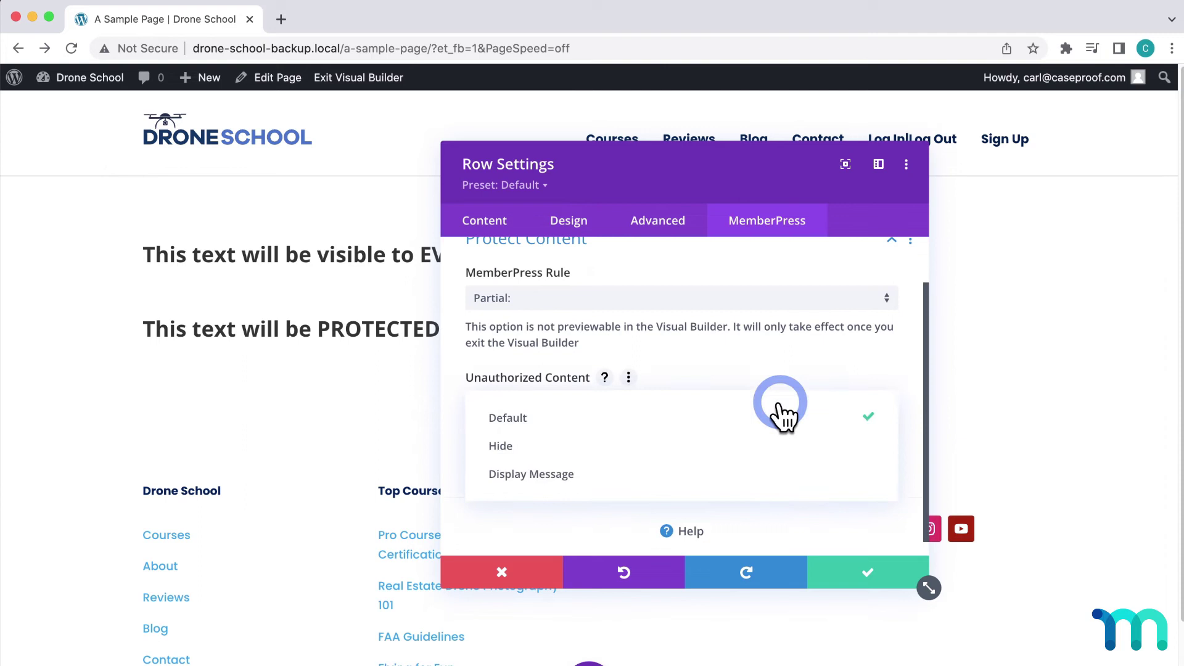
pyautogui.click(553, 447)
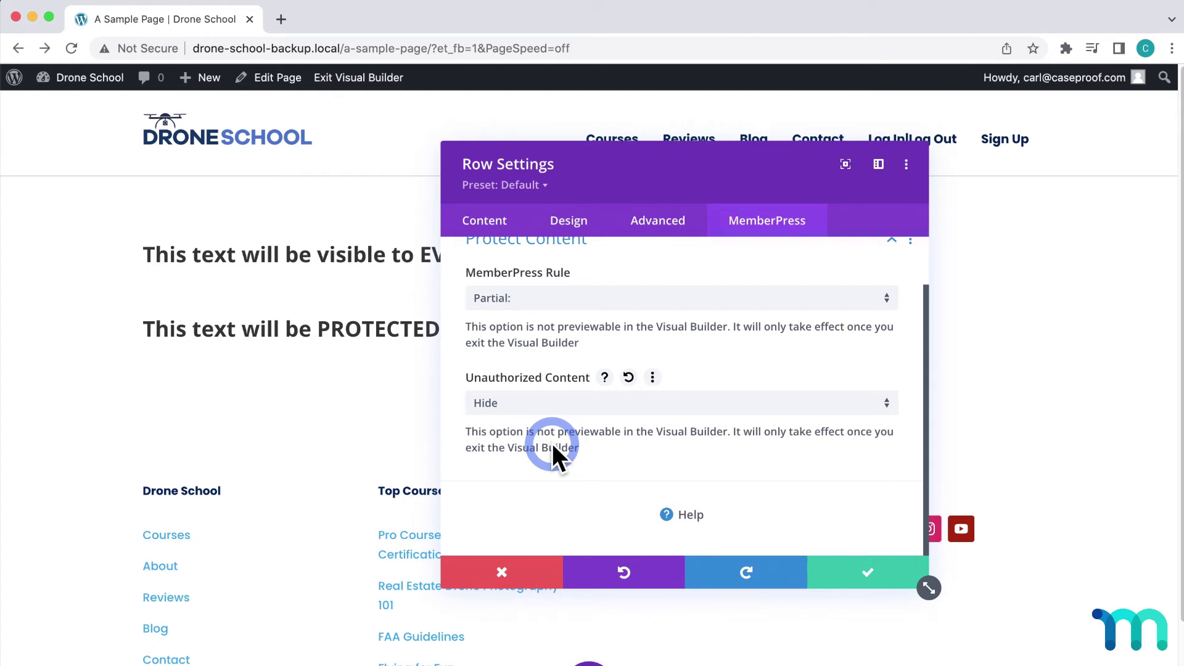
pyautogui.click(575, 410)
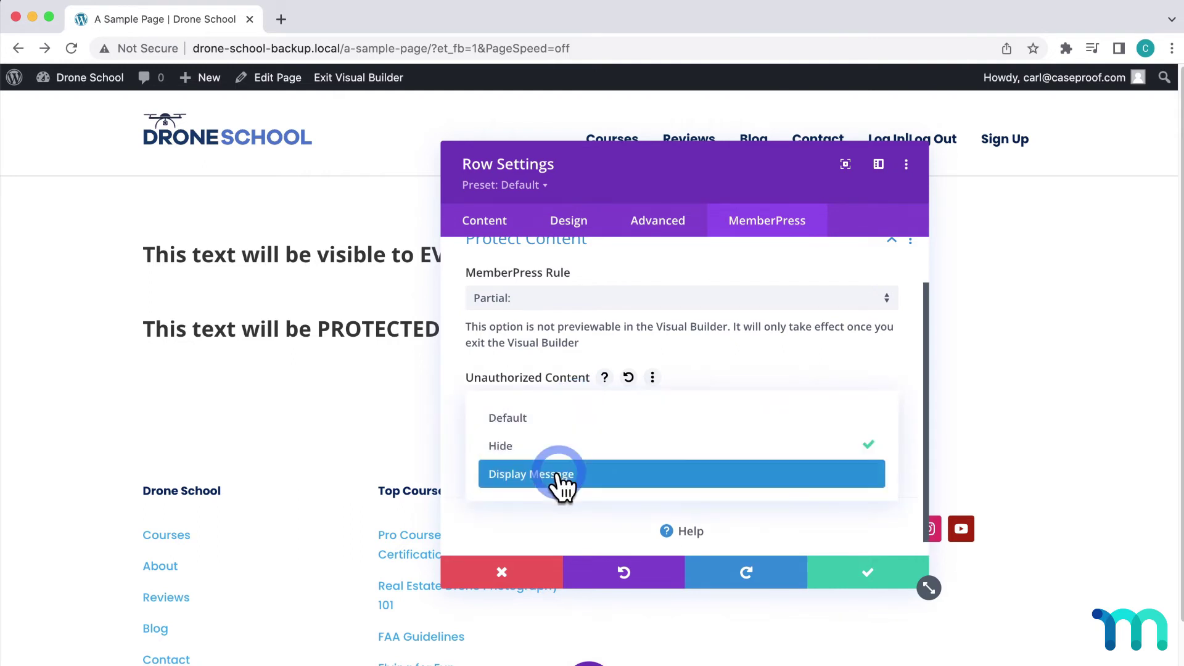
pyautogui.click(559, 475)
pyautogui.scroll(-3, 652, 420)
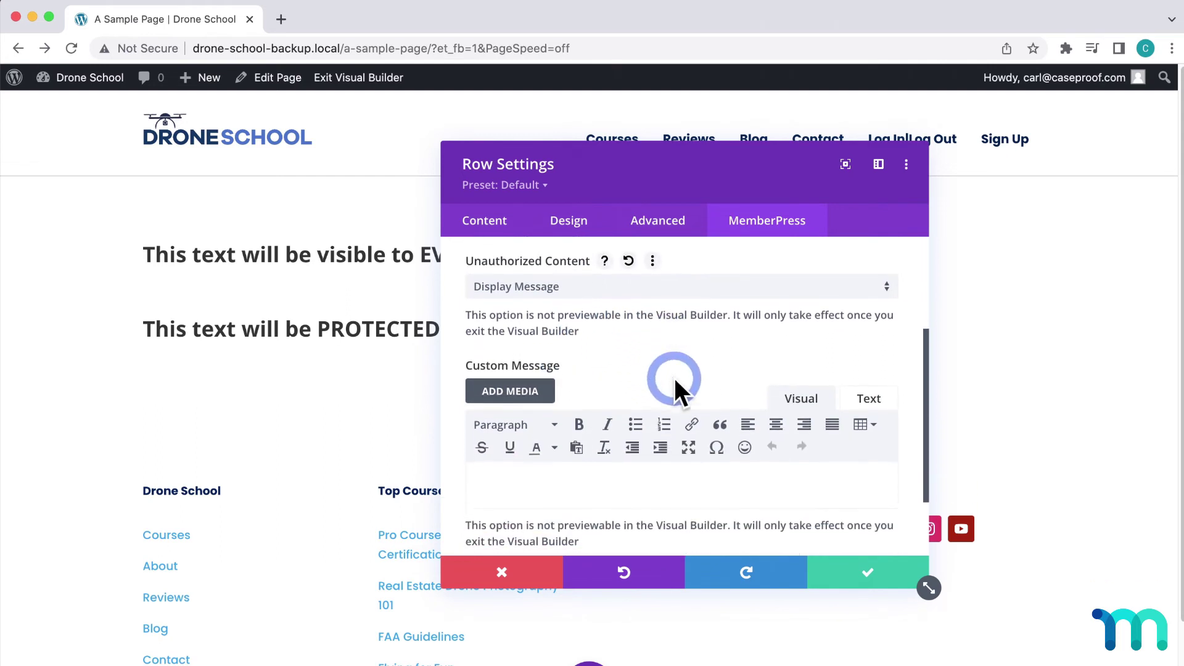
pyautogui.click(693, 440)
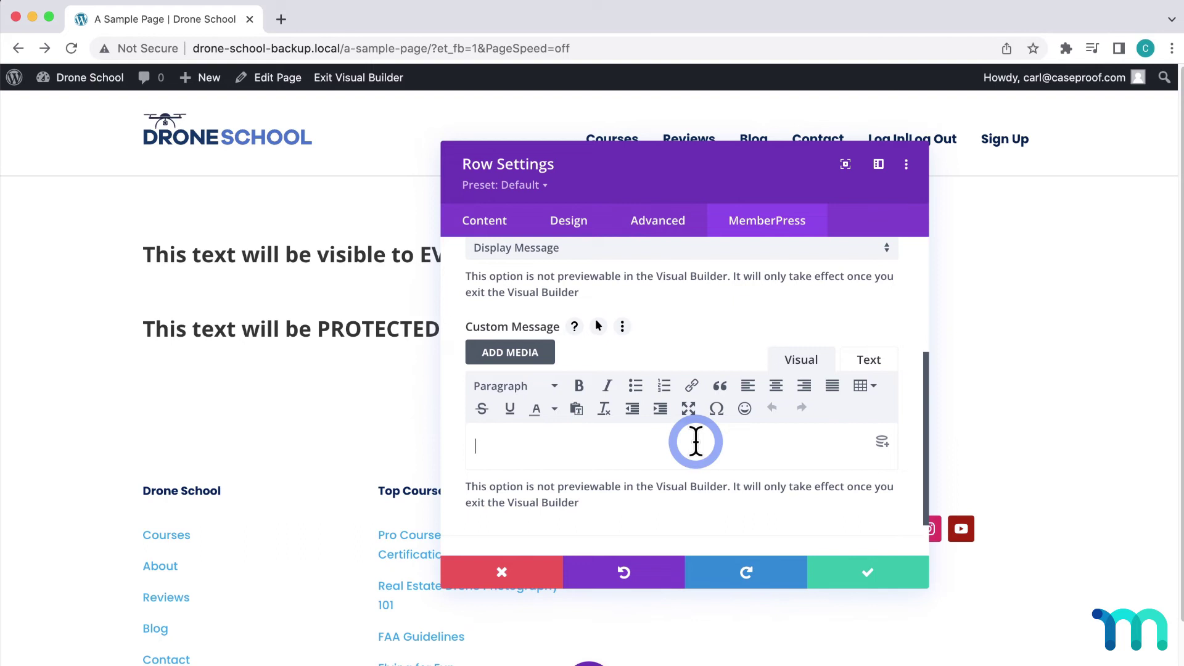
pyautogui.write("Stop! You don't have a")
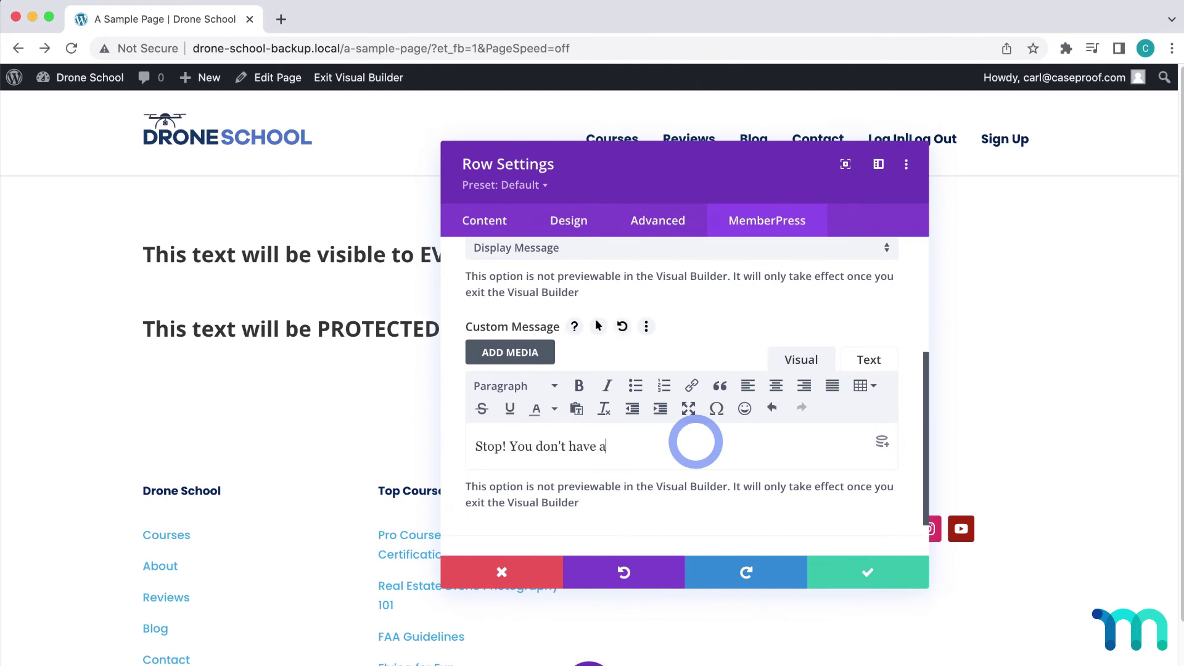
pyautogui.write('ccess. Sorry!')
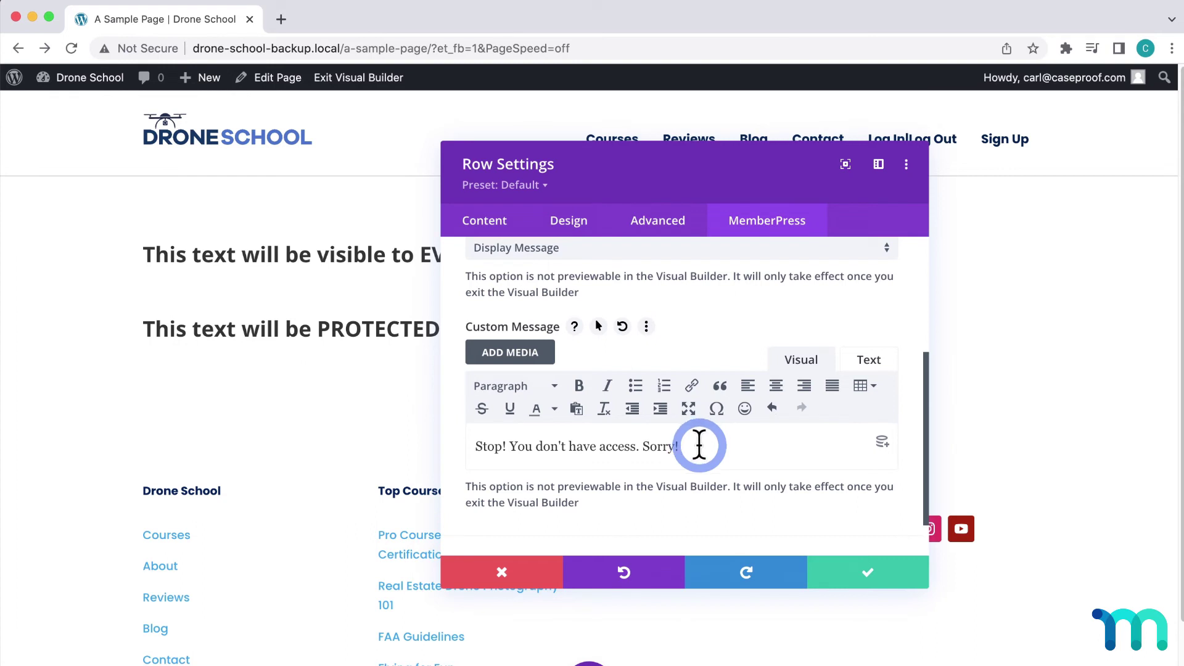
pyautogui.click(866, 576)
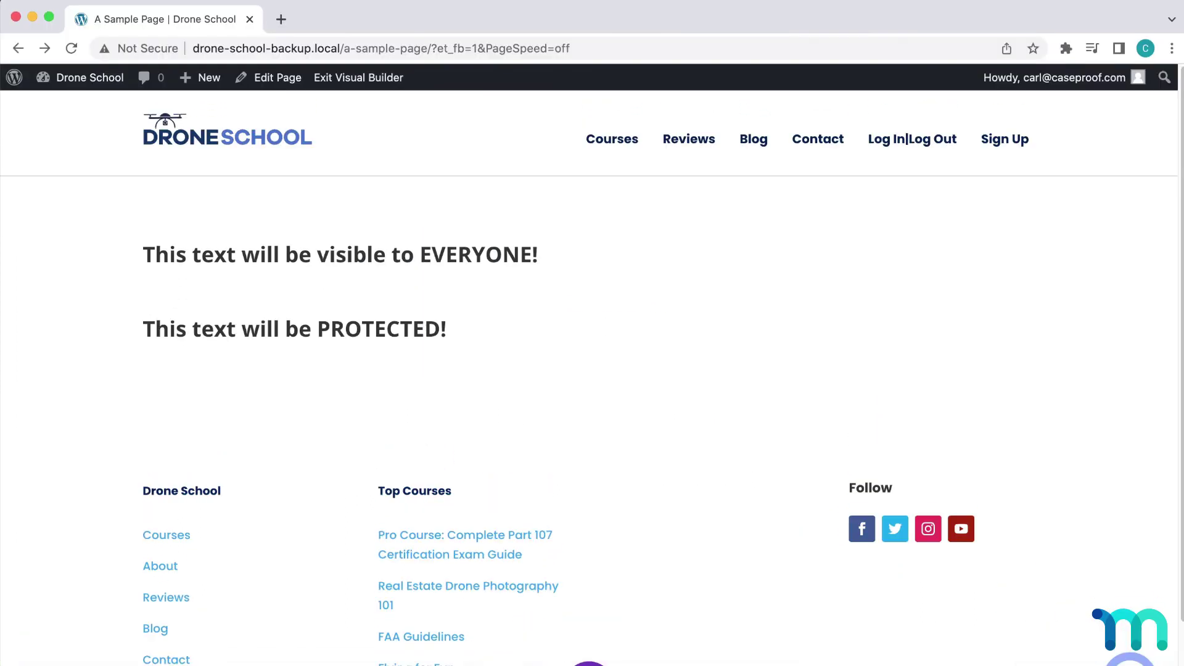
# - Load the sample page logged out in a new Incognito window to check the custom message
pyautogui.click(118, 5)
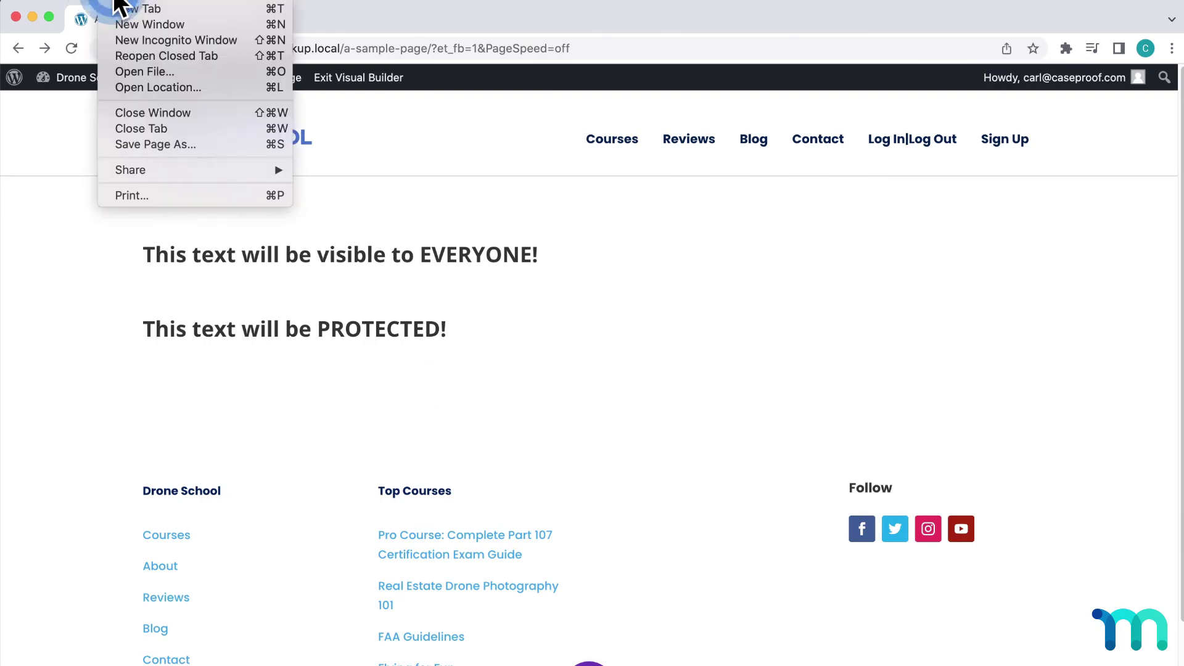
pyautogui.click(142, 40)
pyautogui.write('http://drone-school-backup.local/a-sample-page/')
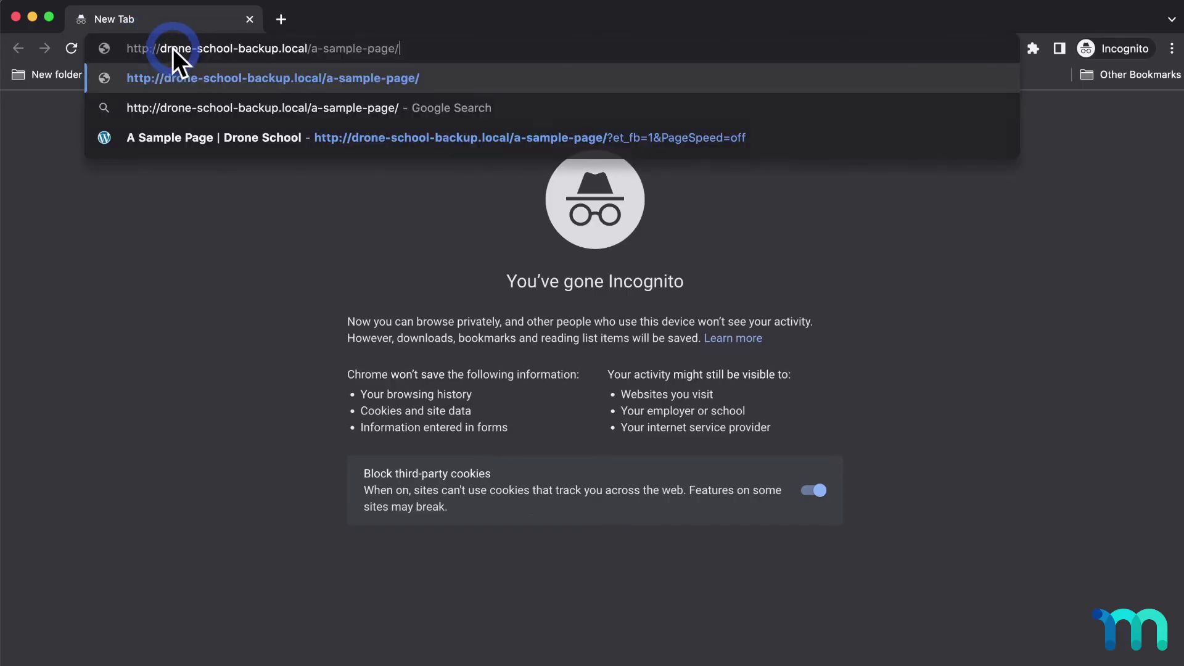
pyautogui.press('Return')
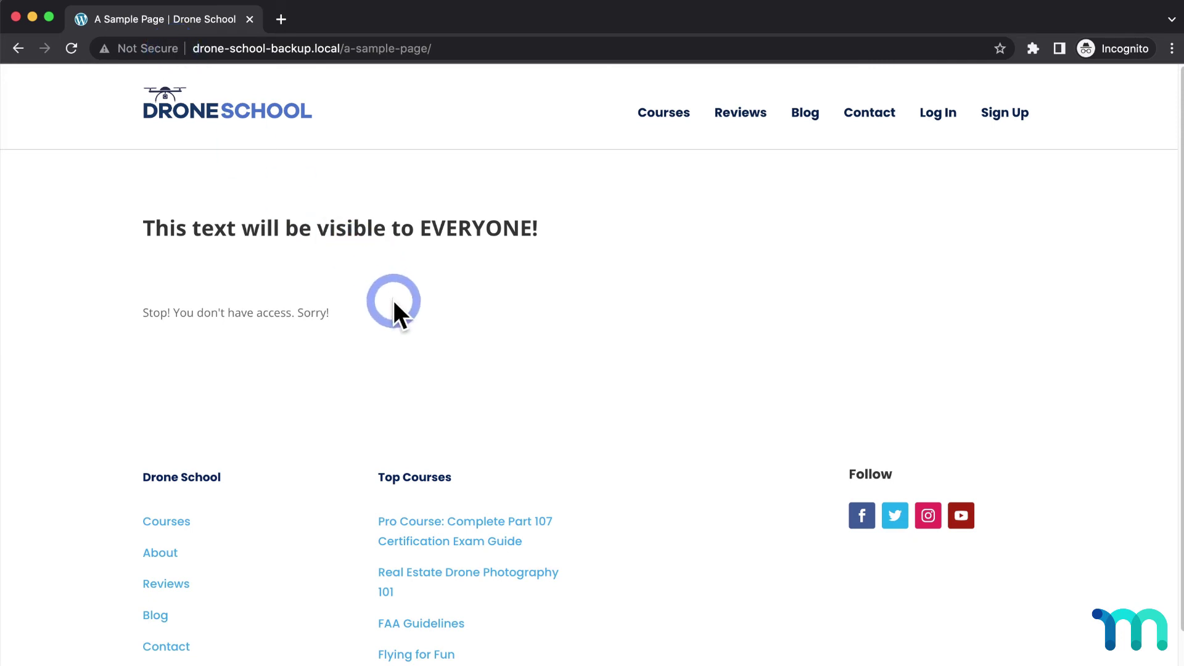
# - Log in to the site with the member's username and password
pyautogui.click(946, 116)
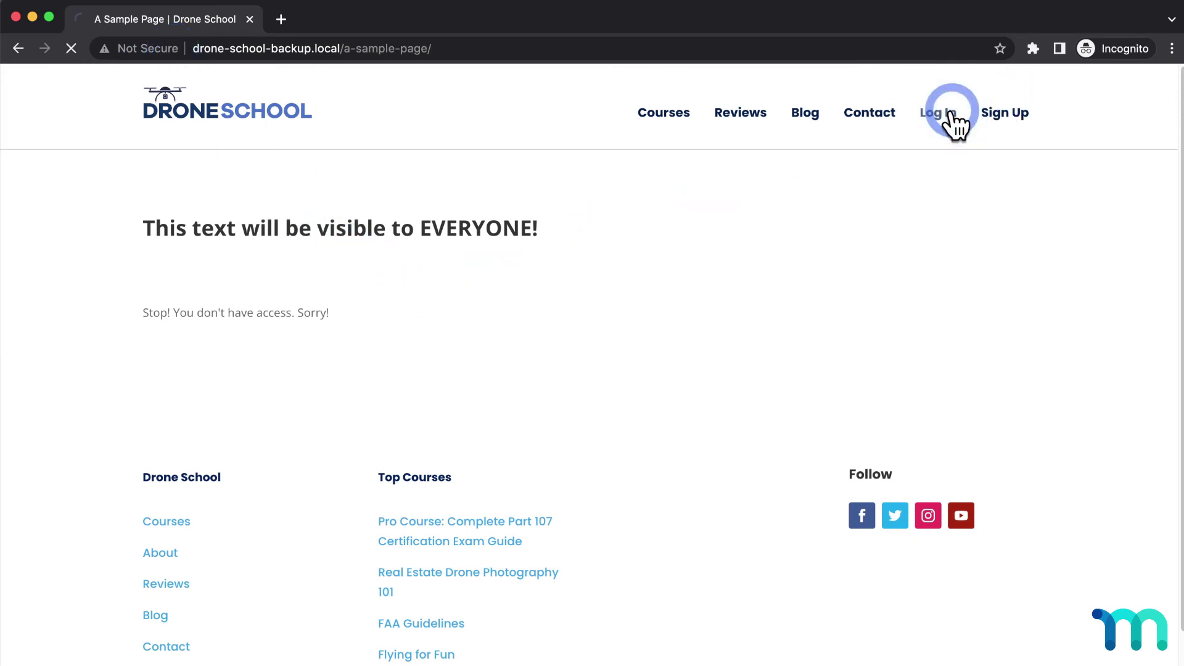
pyautogui.click(438, 317)
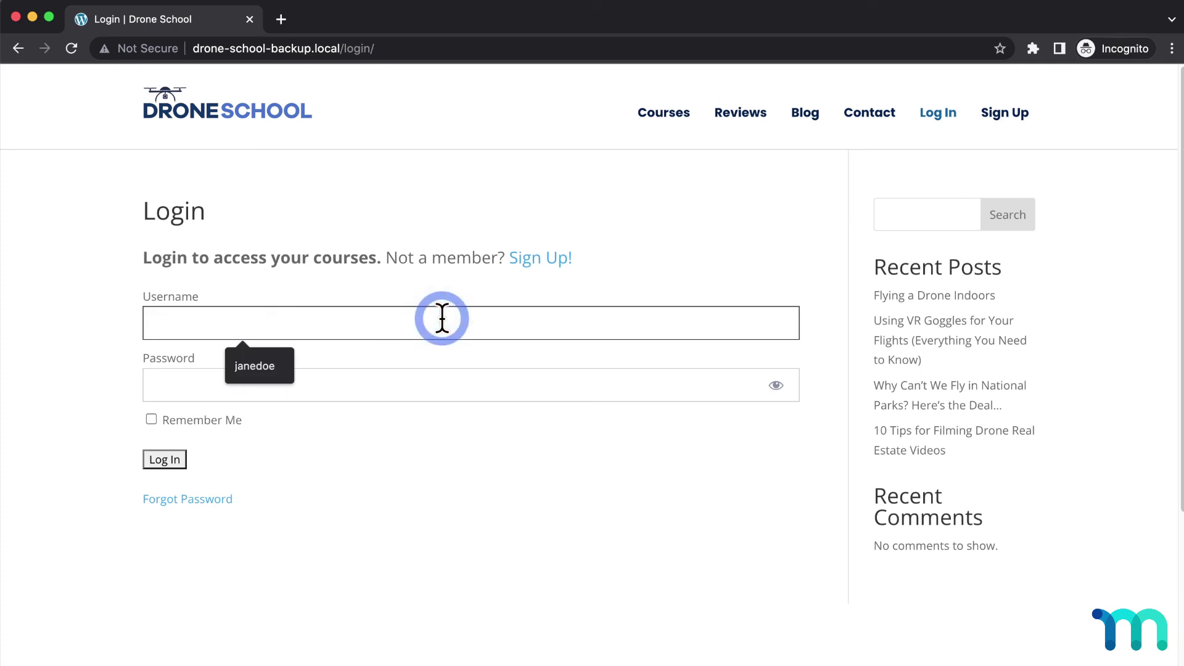
pyautogui.write('johndoe12')
pyautogui.press('Tab')
pyautogui.write('p')
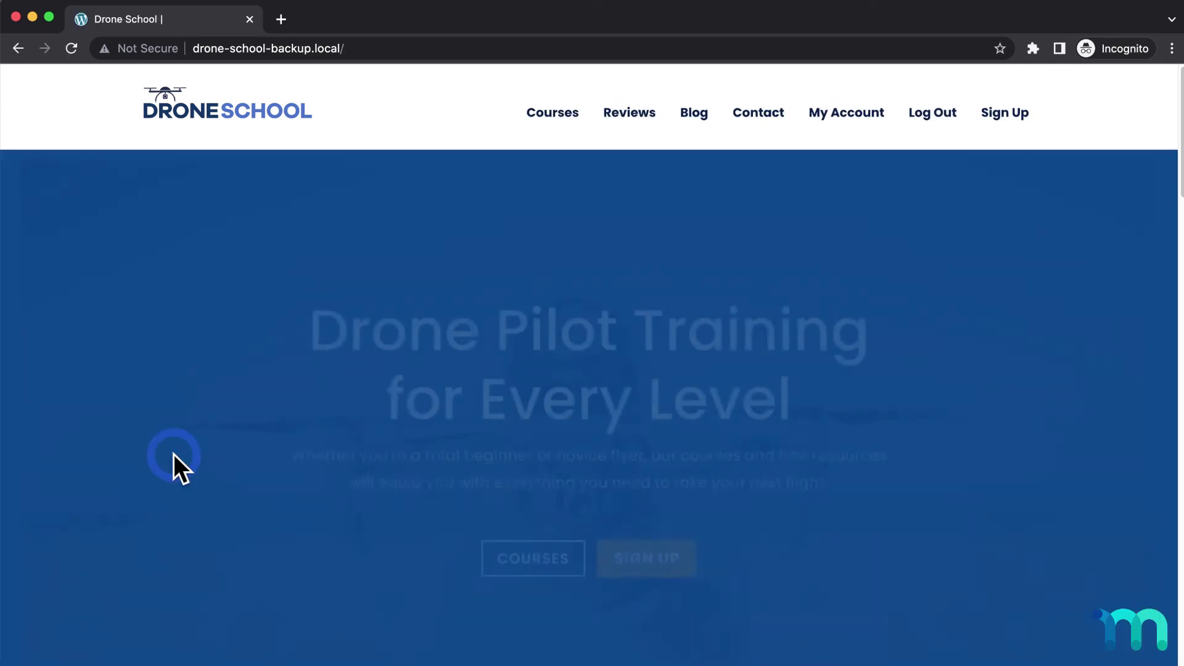
# - Load the sample page URL as the logged-in member
pyautogui.click(560, 57)
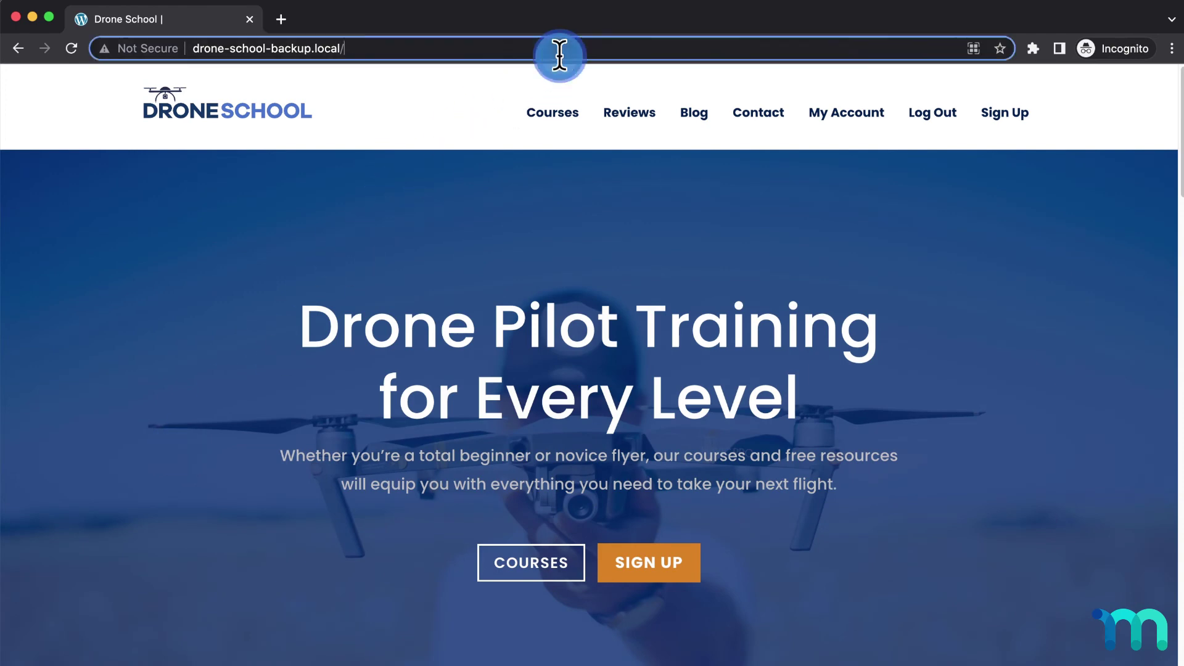
pyautogui.write('http://drone-school-backup.local/a-sample-page/')
pyautogui.press('Return')
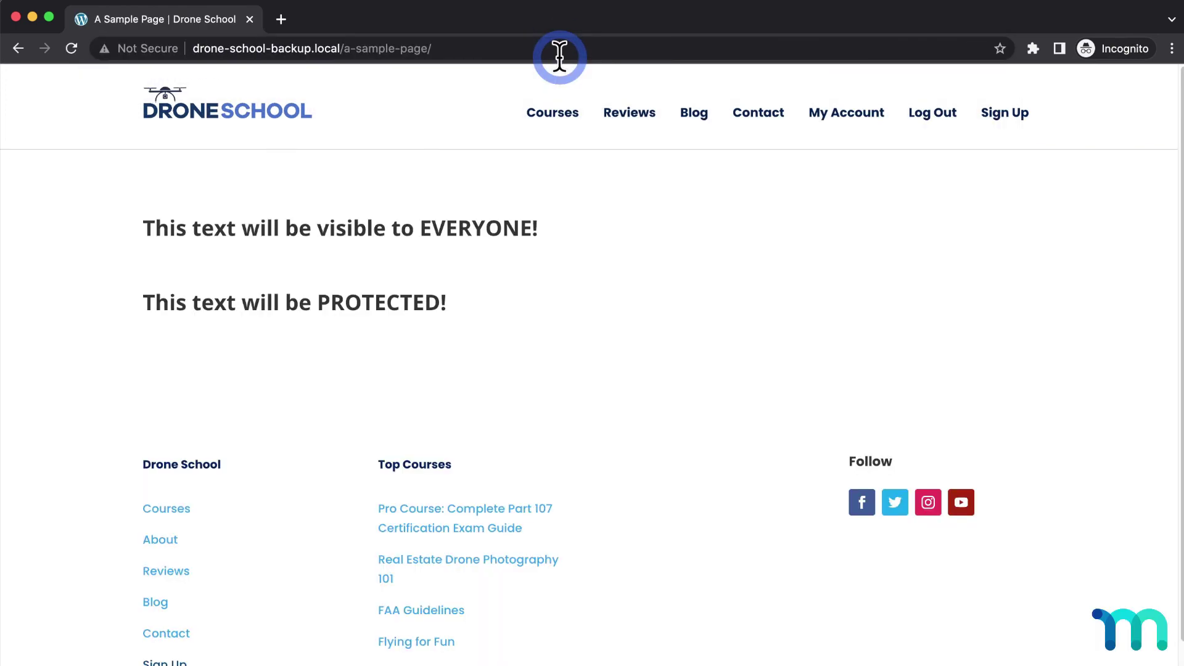